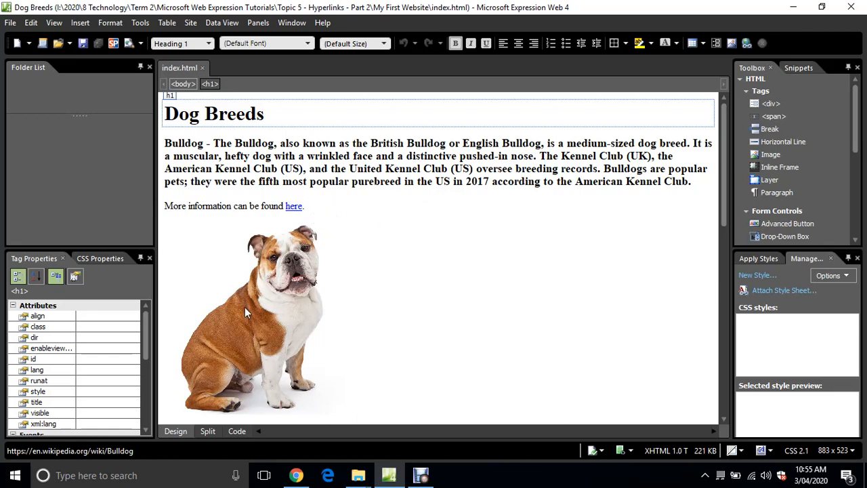
- Look over the Dog Breeds page from the Bulldog section down to the Shih-Tzu section
scroll(384, 299, "down", 1)
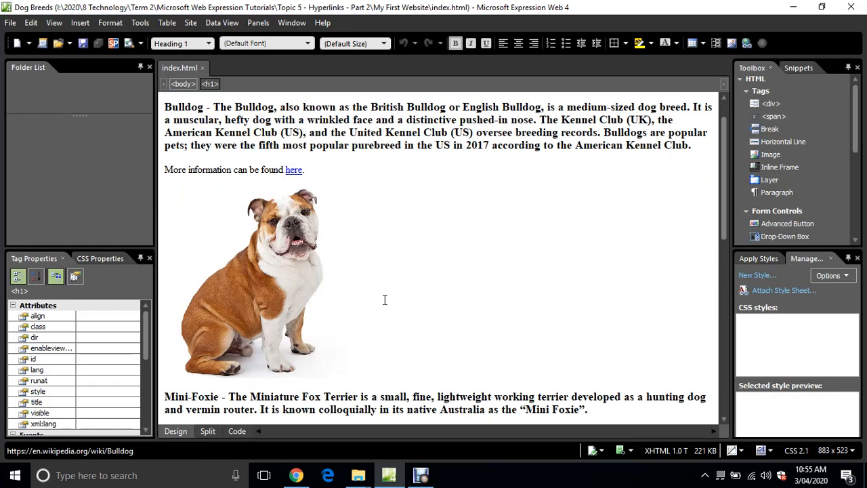
scroll(384, 299, "up", 1)
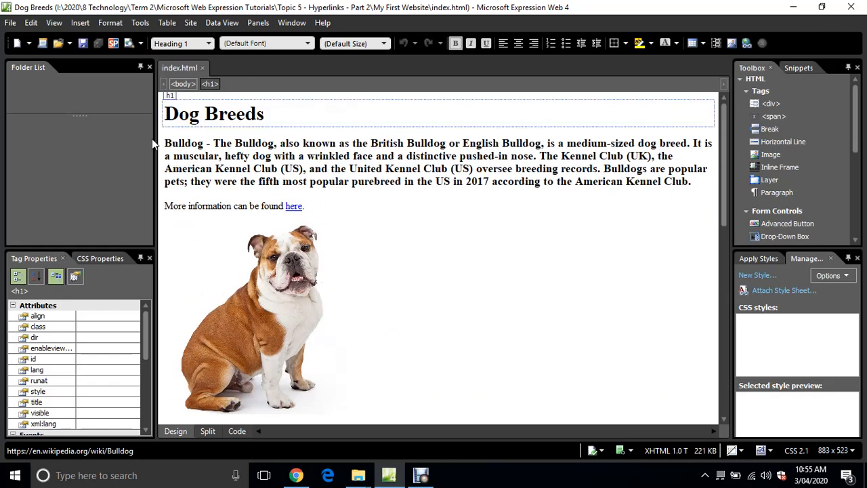
scroll(367, 219, "down", 3)
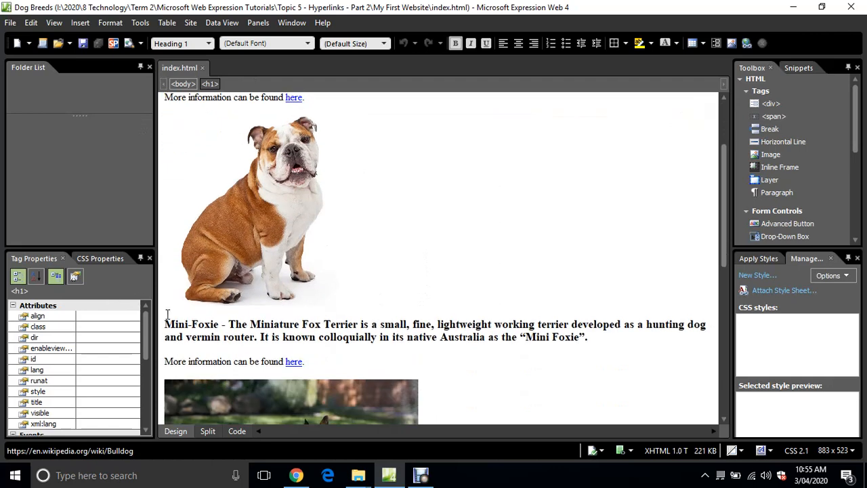
scroll(428, 302, "down", 6)
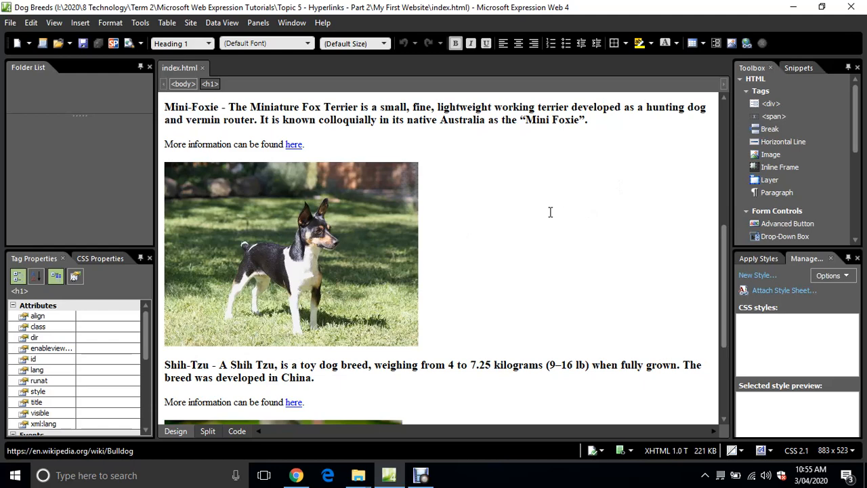
scroll(550, 212, "up", 1)
scroll(551, 212, "up", 8)
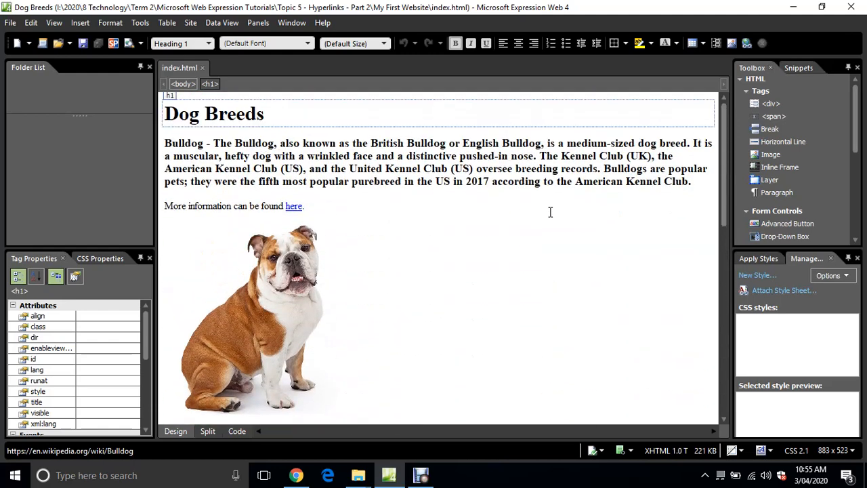
scroll(550, 212, "down", 2)
scroll(550, 212, "up", 2)
scroll(412, 288, "down", 2)
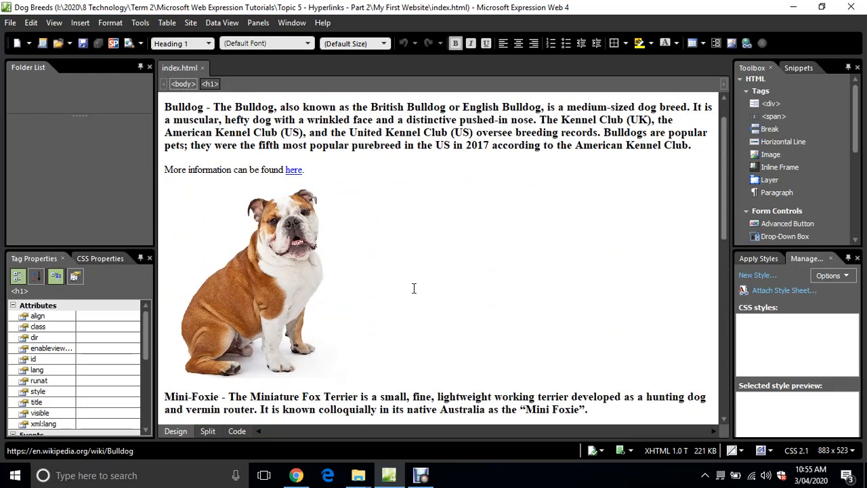
- Add a new paragraph reading "Go to Bulldogs page" directly below the bulldog picture
left_click(359, 306)
left_click(422, 316)
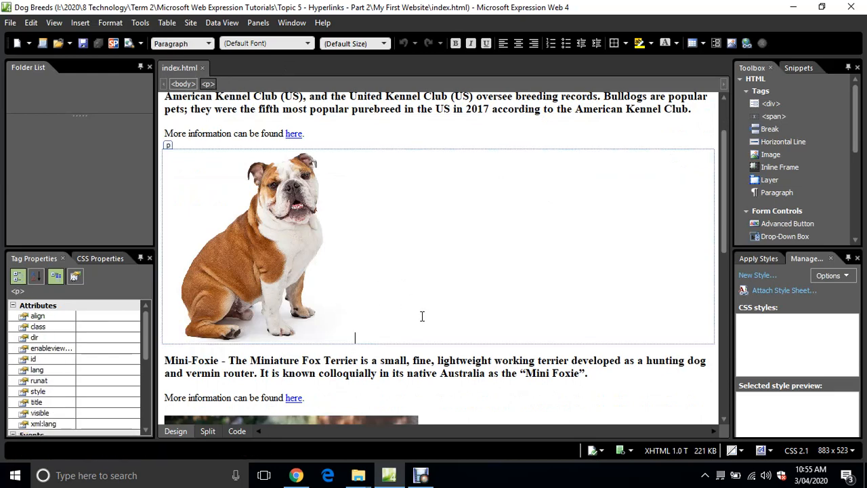
key("Return")
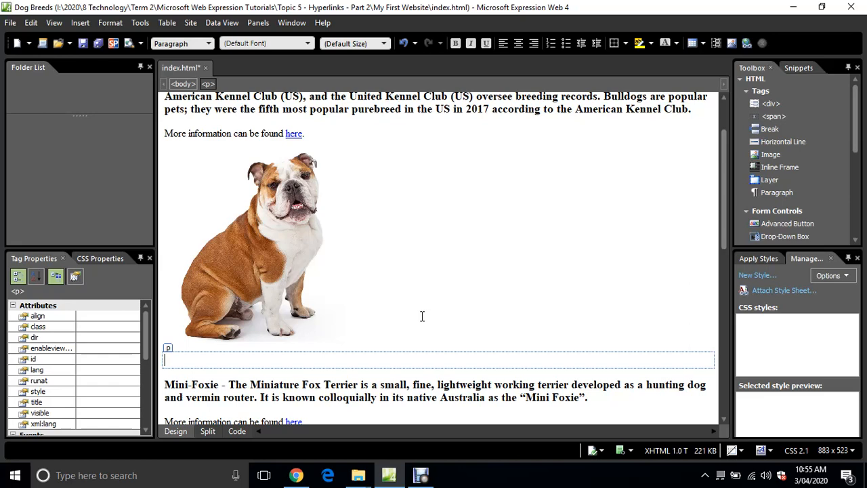
type("Go to Bulldogs page")
- Hyperlink the words "Bulldogs page" in the line below the bulldog picture to bulldogs.html
left_click_drag(191, 360, 246, 361)
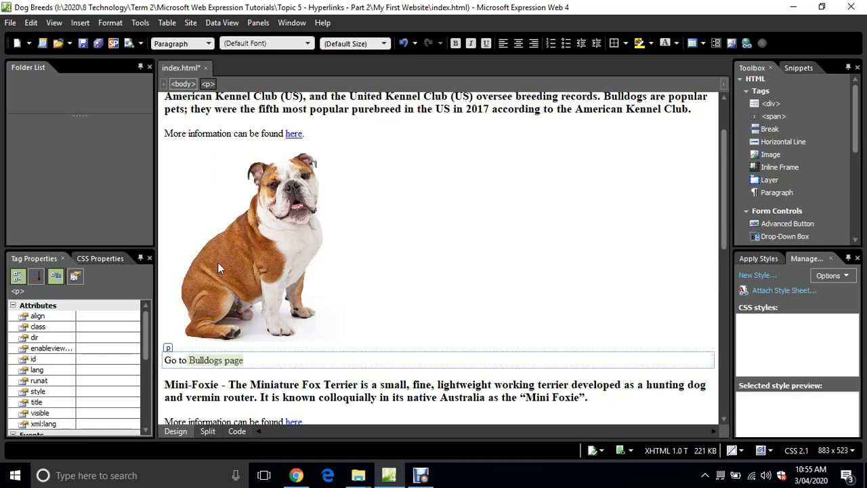
left_click(80, 22)
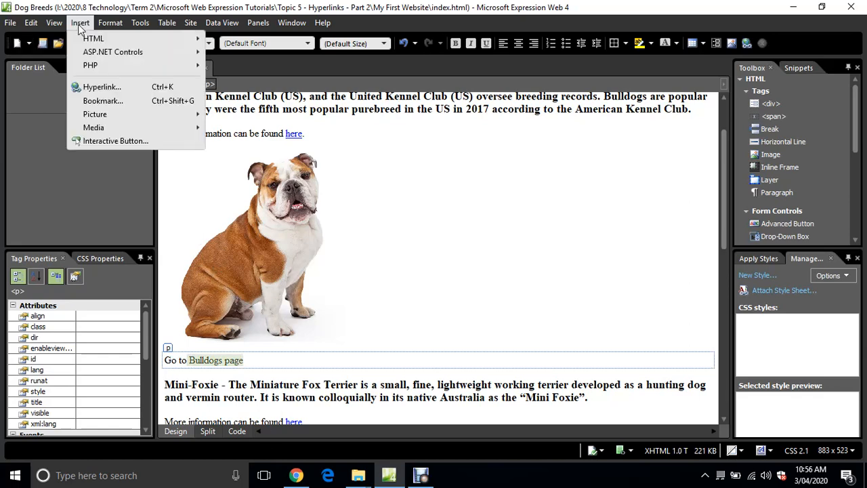
left_click(102, 89)
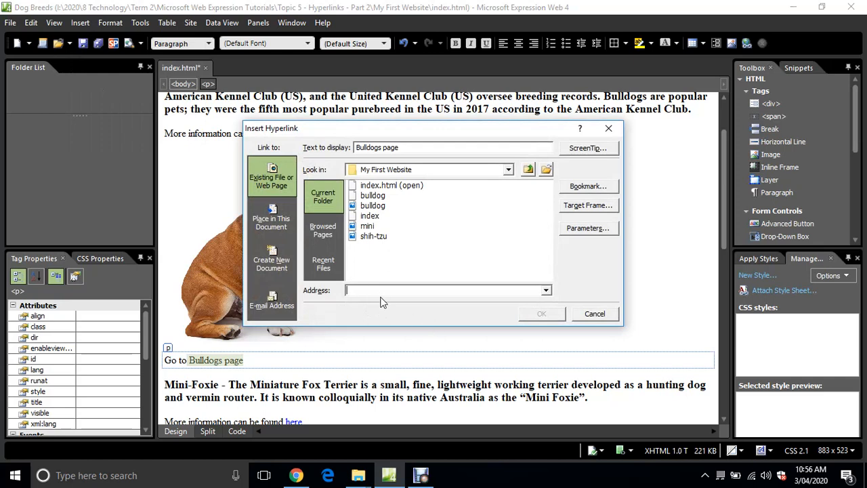
type("bullo")
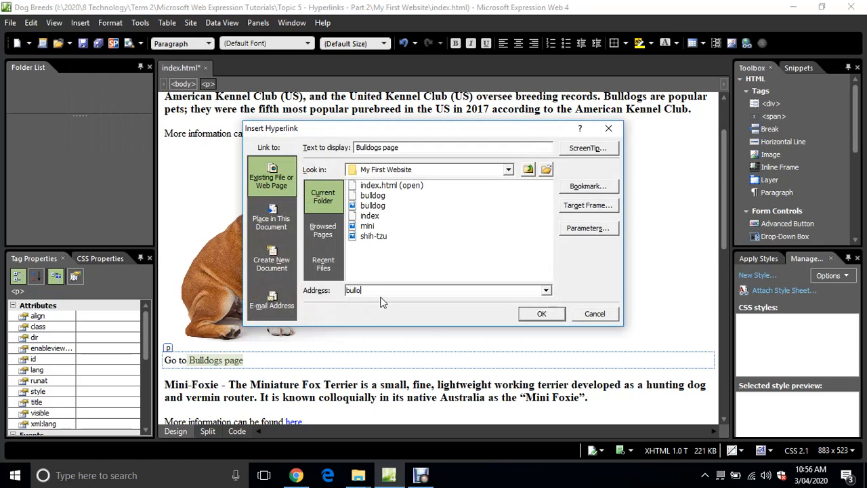
type("o")
key("BackSpace")
type("dogs")
key("Left")
key("Left")
key("BackSpace")
key("BackSpace")
type(".ht")
left_click(544, 314)
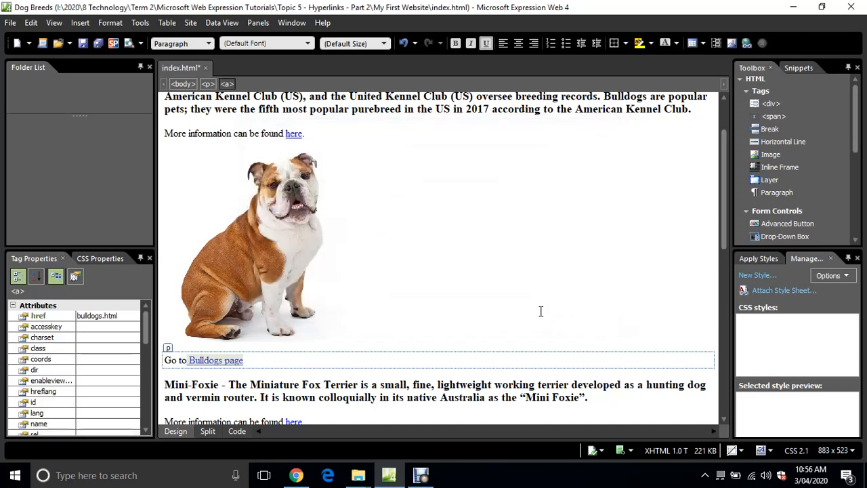
- Add a new paragraph reading "Go to Foxies page" directly below the Mini-Foxie picture
scroll(434, 350, "down", 5)
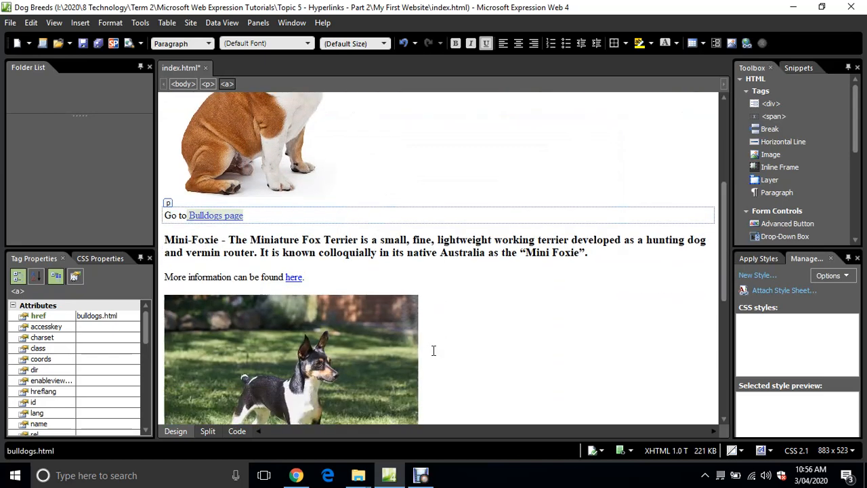
scroll(433, 350, "down", 1)
left_click(451, 326)
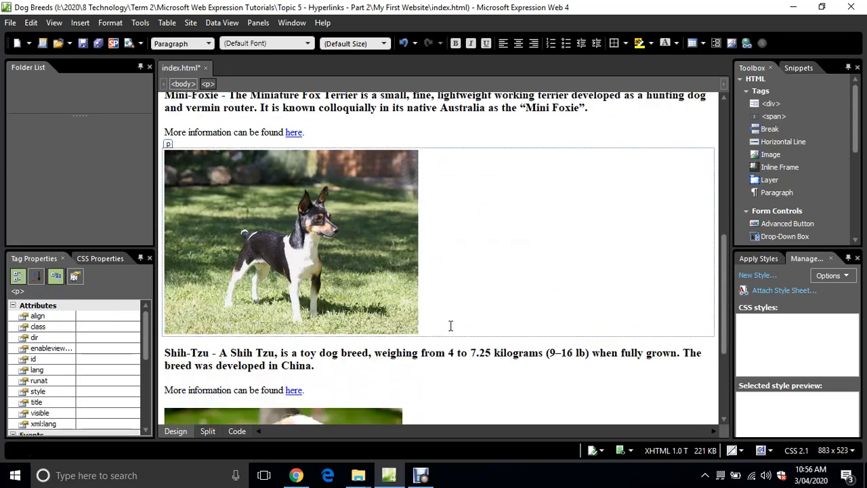
key("Return")
type("Go ro ")
type(" to Fox")
type("ie")
type("s page")
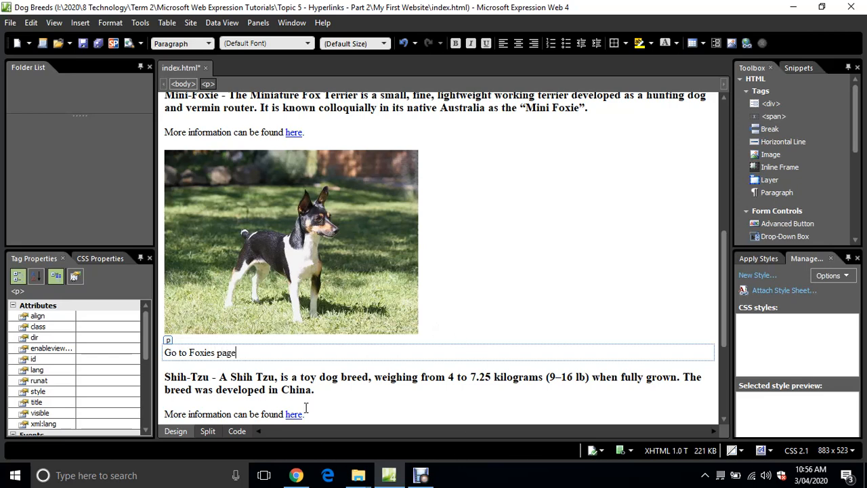
- Hyperlink the words "Foxies page" below the Mini-Foxie picture to foxies.html
left_click_drag(235, 352, 192, 352)
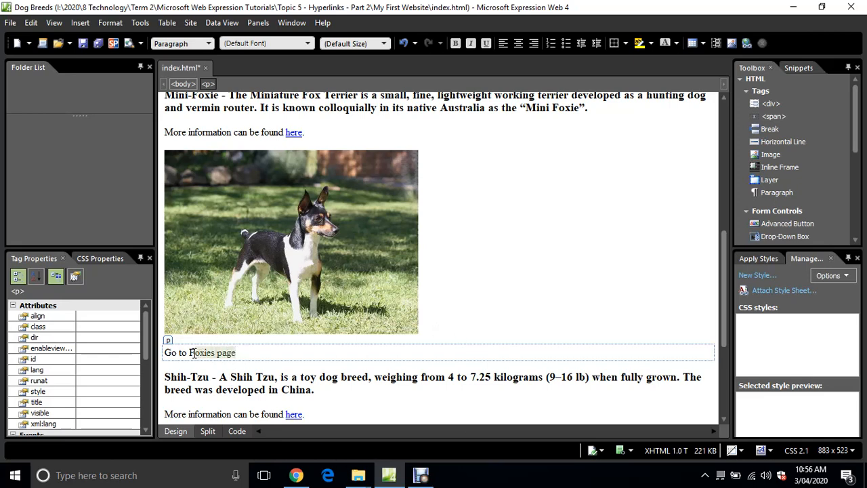
left_click(80, 23)
left_click(98, 86)
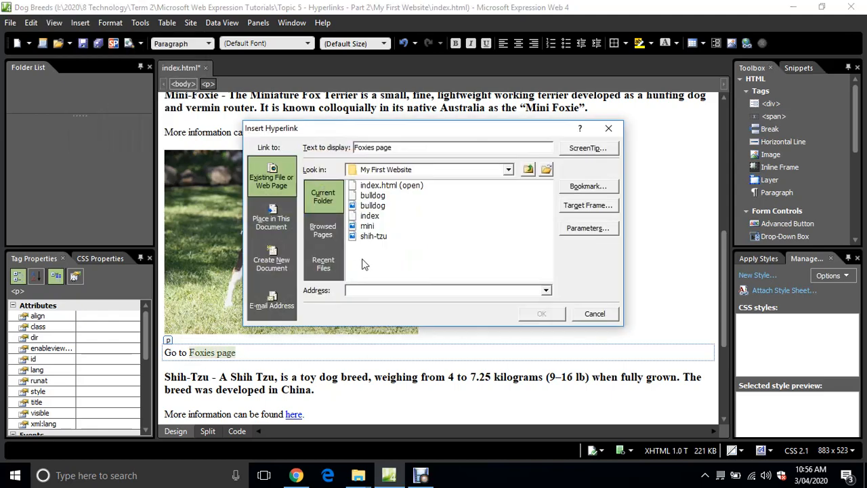
type("foxies.html")
left_click(542, 314)
- Add a new paragraph reading "Go to Shih-Tzu page" directly below the Shih-Tzu picture
scroll(421, 360, "down", 3)
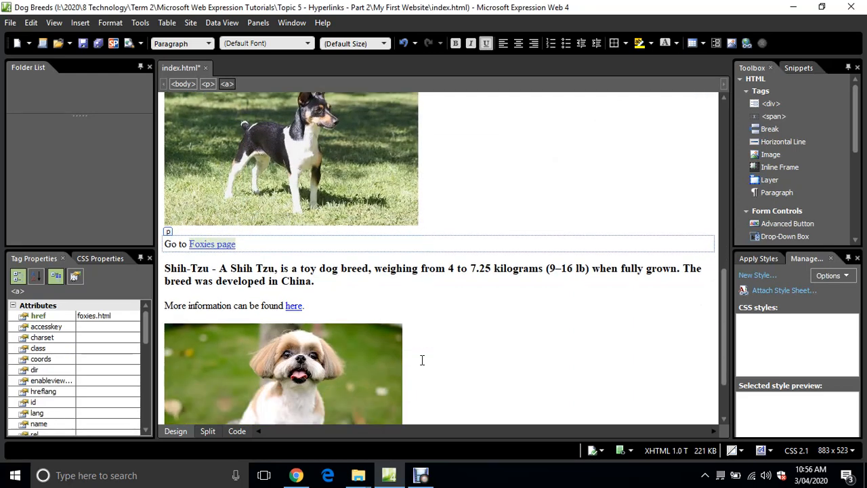
scroll(421, 360, "down", 2)
left_click(427, 387)
key("Return")
type("Go to ")
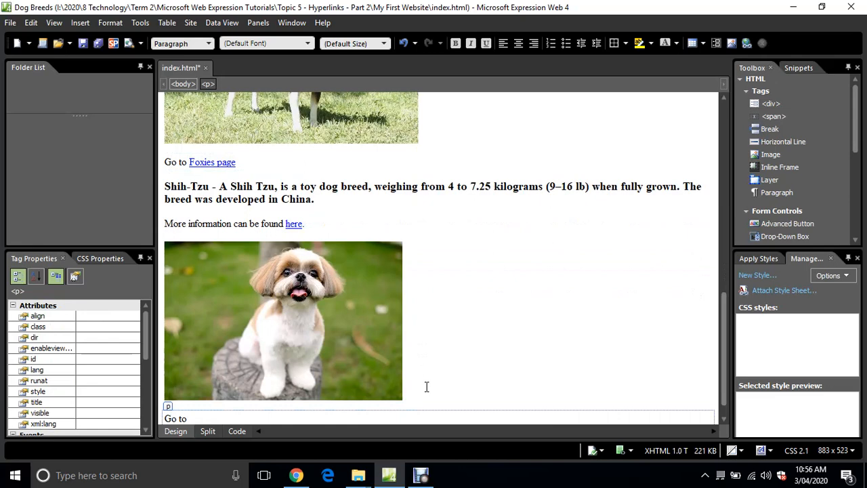
type("Shih-Tzu page")
- Hyperlink the words "Shih-Tzu page" below the Shih-Tzu picture to shih.html and save index.html
left_click_drag(248, 416, 190, 418)
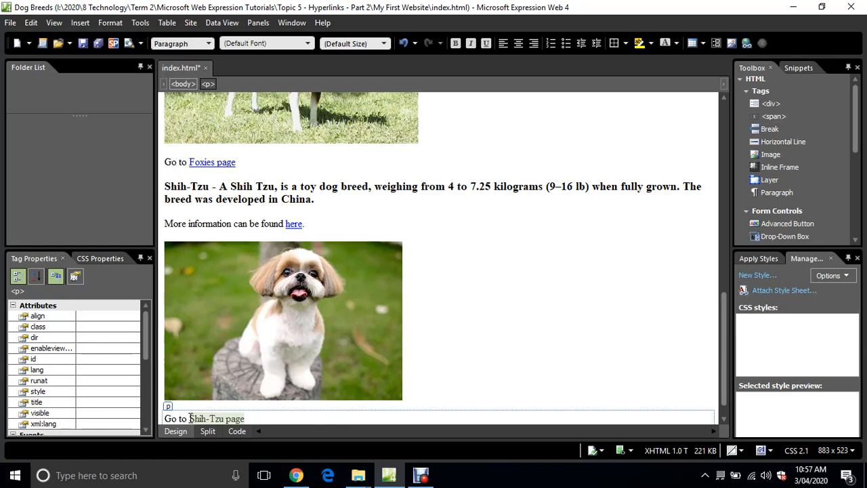
left_click(80, 23)
left_click(100, 88)
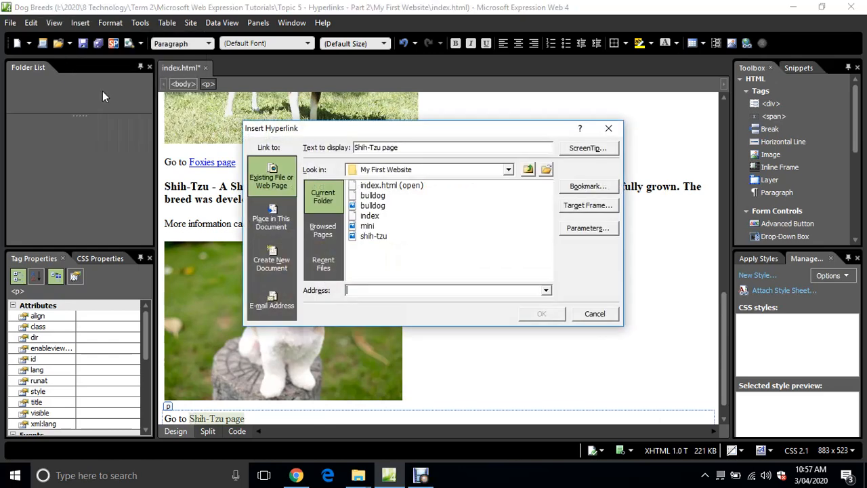
type("shih.html")
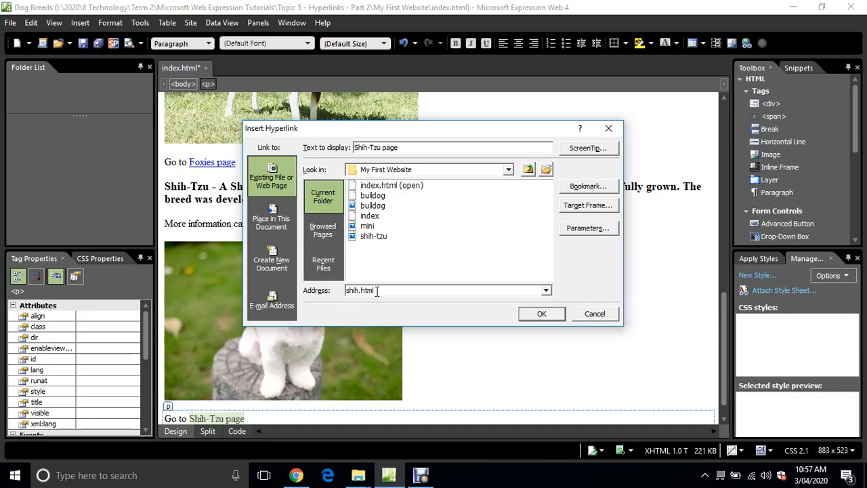
left_click(542, 316)
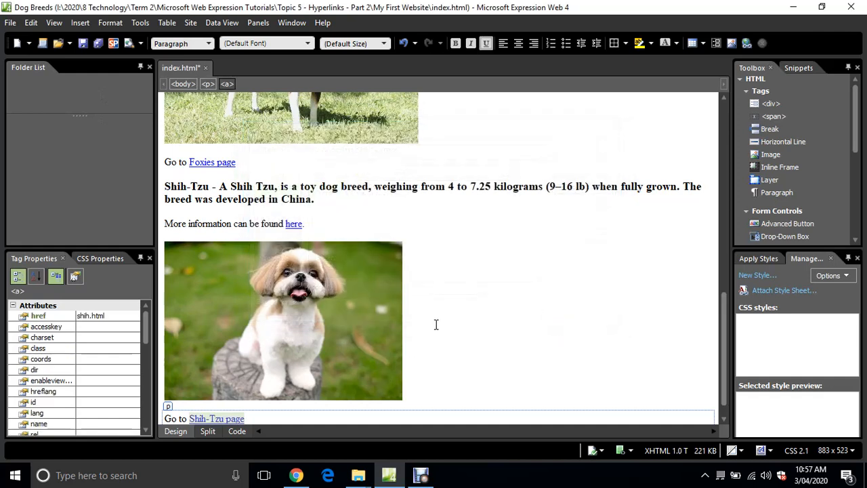
key("ctrl+s")
- Replace the page's main heading "Dog Breeds" with "Bulldogs"
scroll(503, 258, "up", 4)
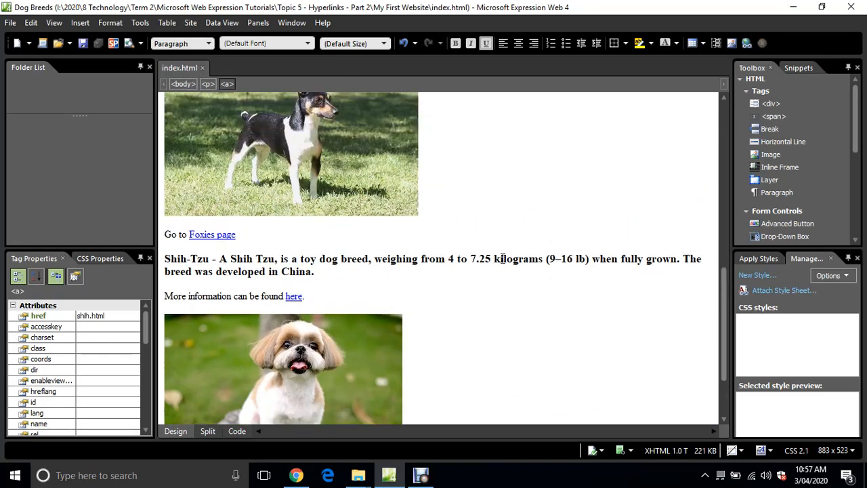
scroll(503, 259, "up", 9)
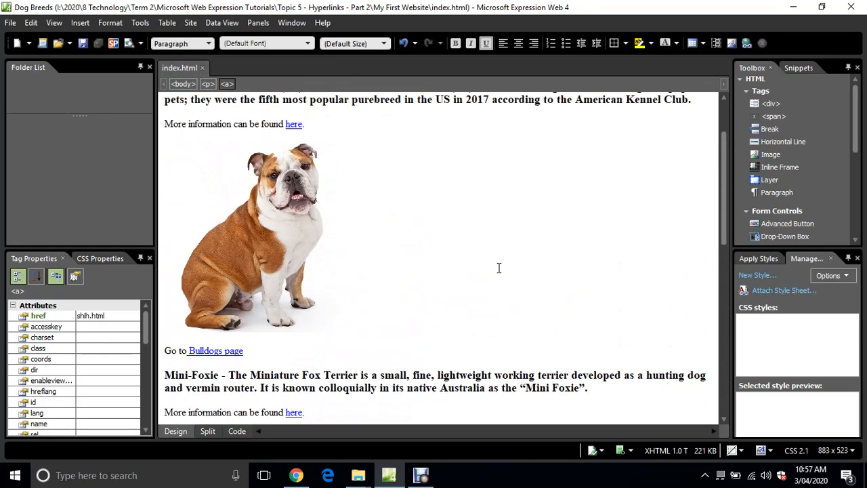
scroll(499, 269, "up", 2)
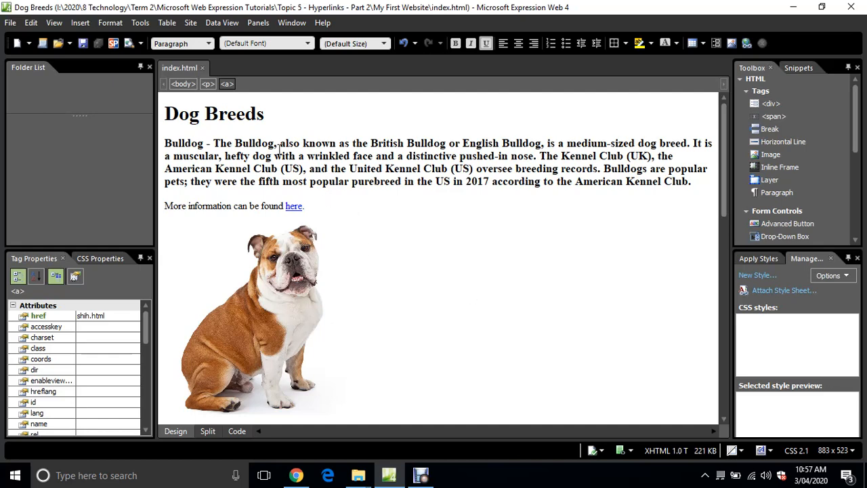
left_click(277, 114)
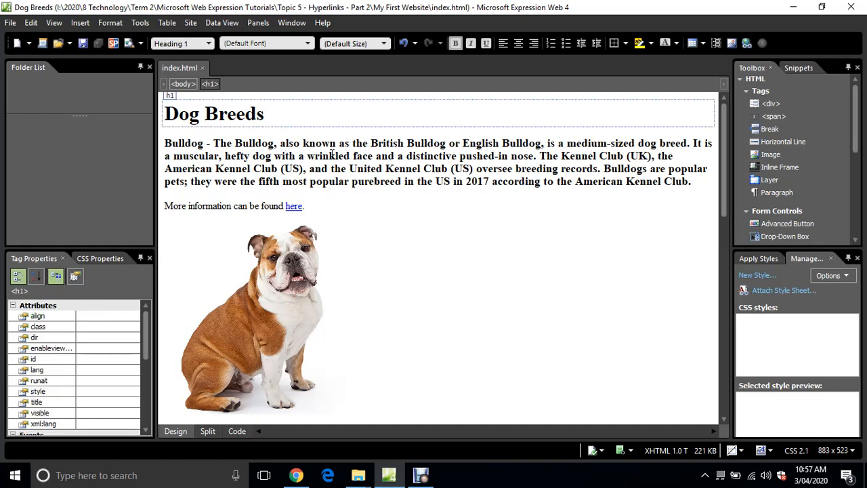
key("BackSpace")
key("BackSpace")
key("BackSpace")
key("BackSpace")
key("BackSpace")
key("BackSpace")
key("BackSpace")
key("BackSpace")
key("BackSpace")
key("BackSpace")
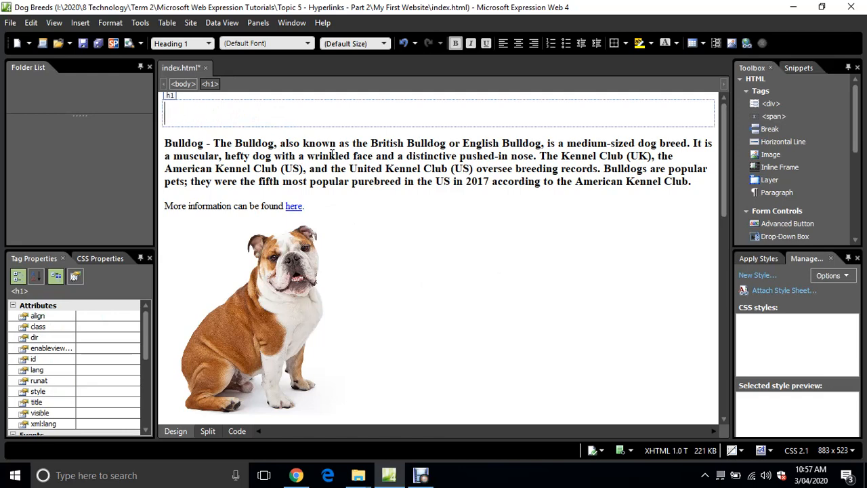
type("Bullgos")
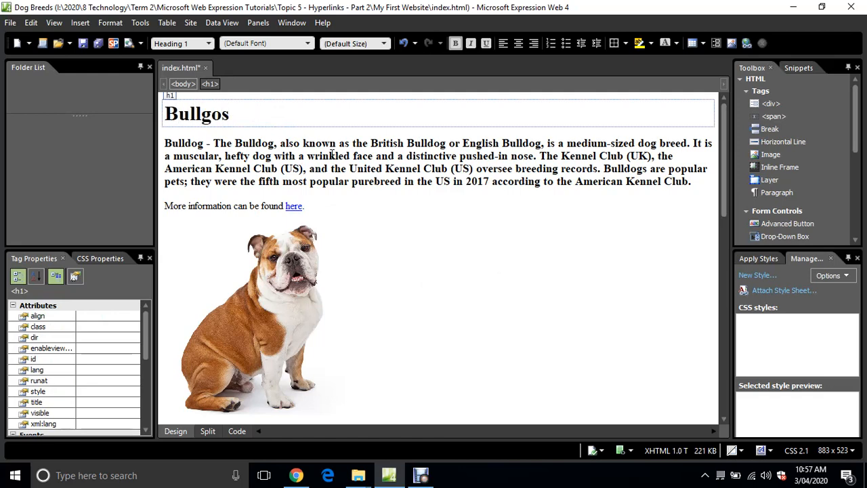
key("BackSpace")
key("BackSpace")
key("BackSpace")
type("dogs")
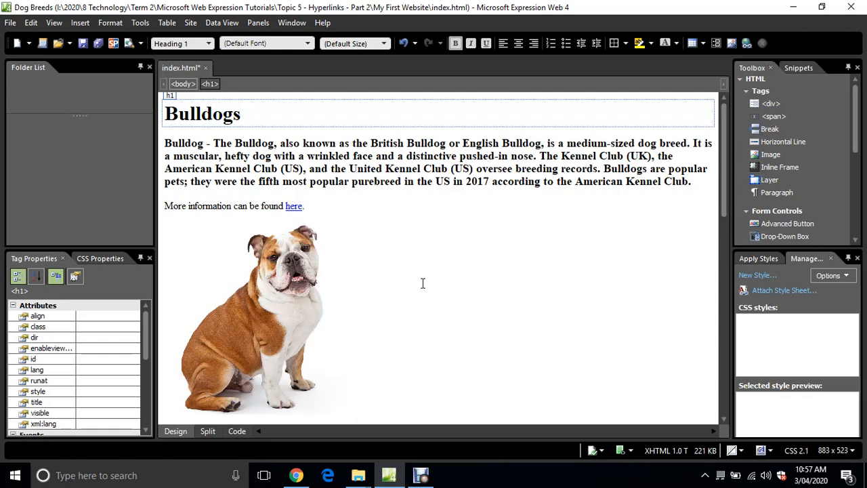
- Delete everything below the "Go to Bulldogs page" line, covering the whole Mini-Foxie and Shih-Tzu sections
scroll(425, 291, "down", 5)
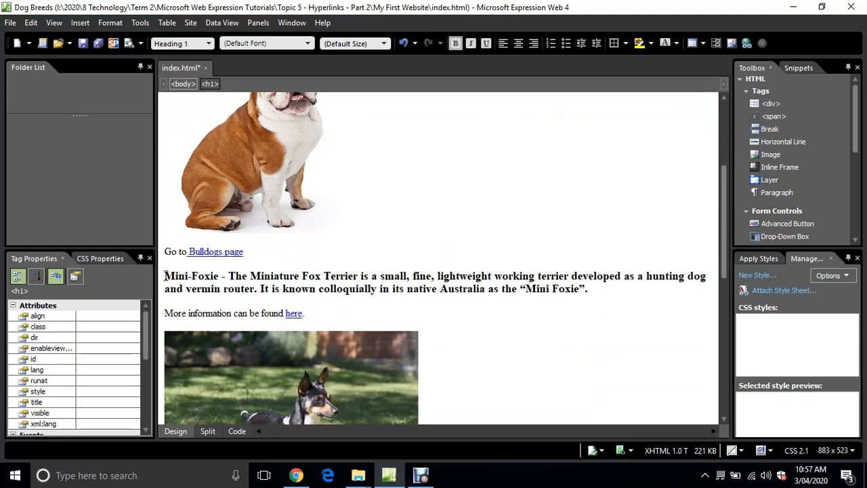
left_click_drag(164, 276, 237, 437)
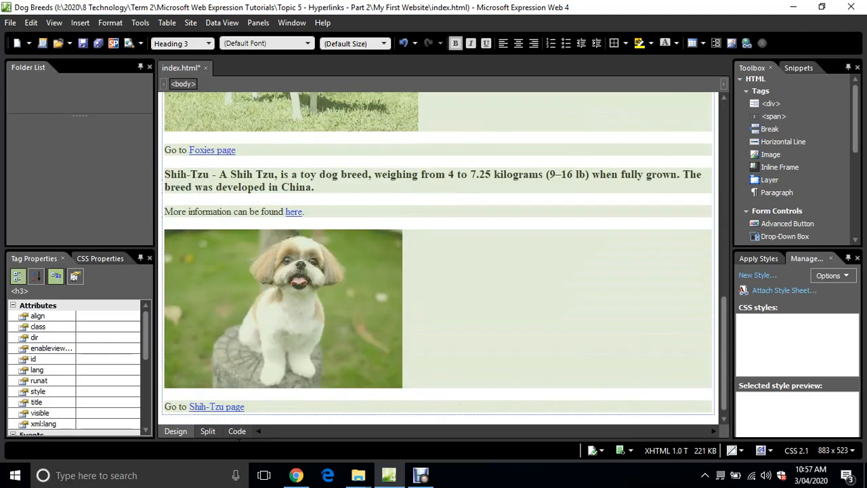
key("Delete")
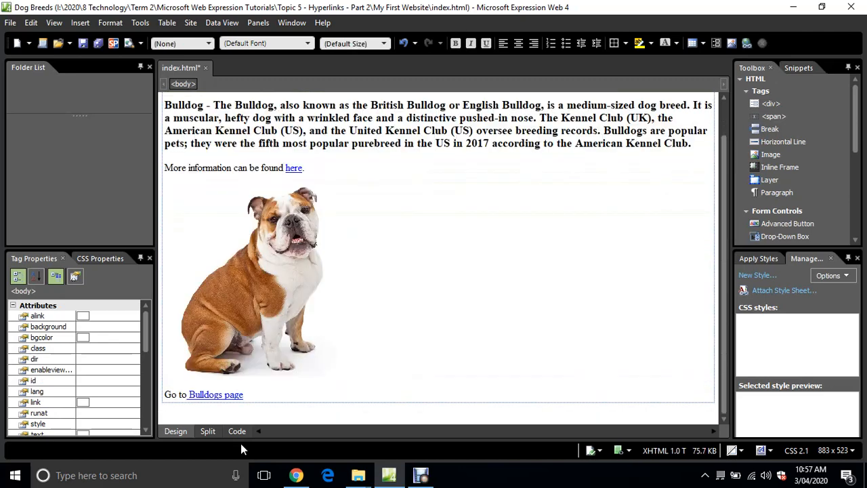
scroll(332, 224, "up", 1)
scroll(474, 237, "down", 1)
scroll(478, 234, "up", 1)
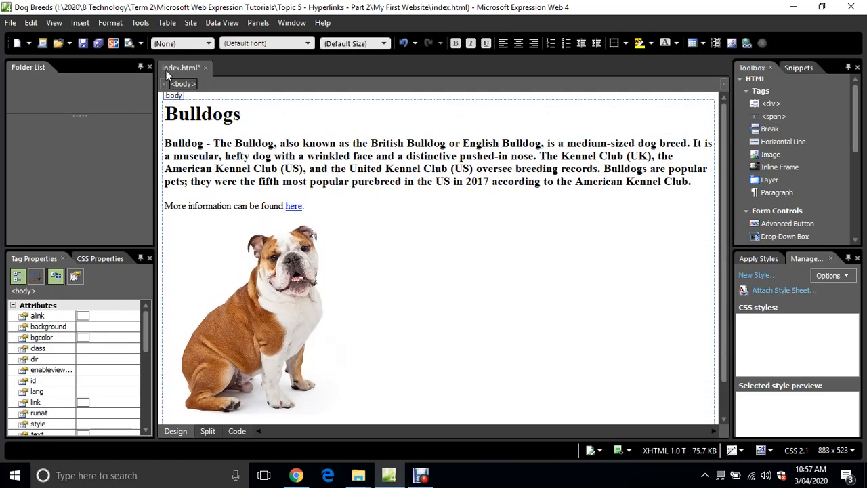
- Save the edited page under the new name bulldogs in the My First Website folder
left_click(10, 23)
left_click(37, 115)
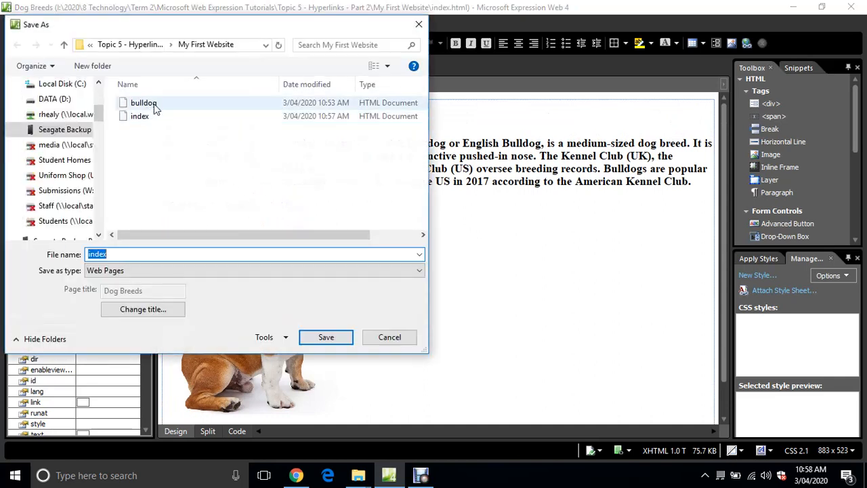
left_click(154, 107)
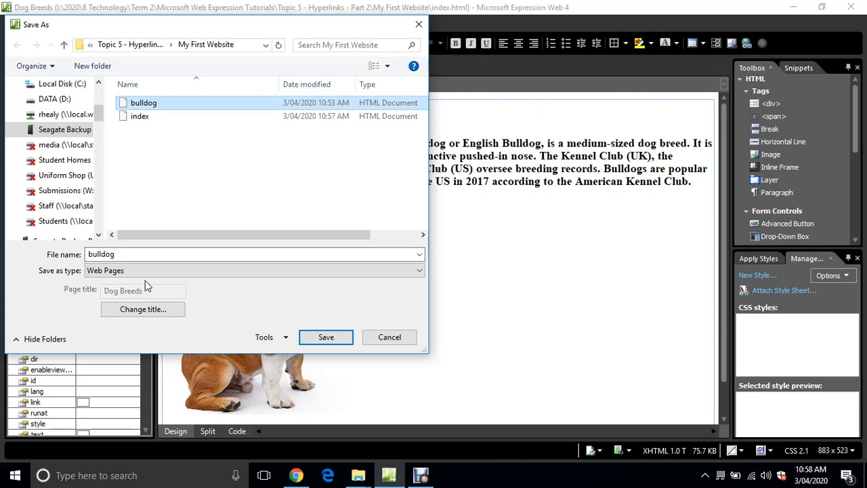
left_click(150, 255)
left_click(153, 255)
type("s")
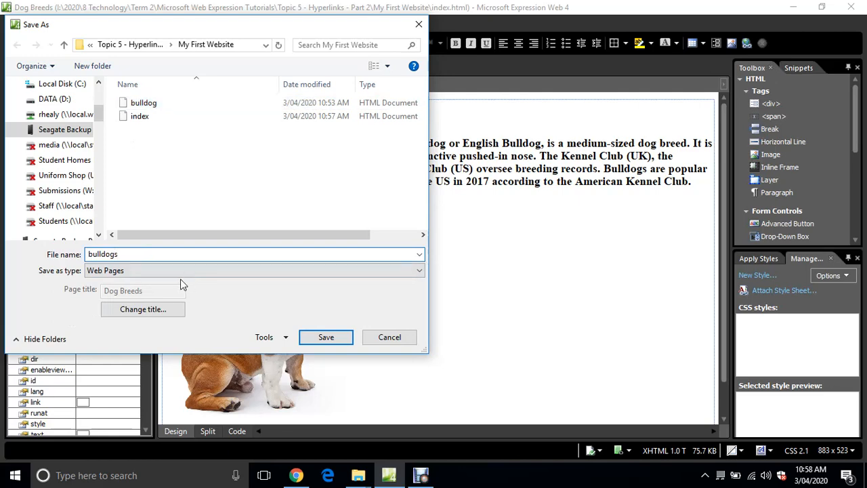
left_click(323, 335)
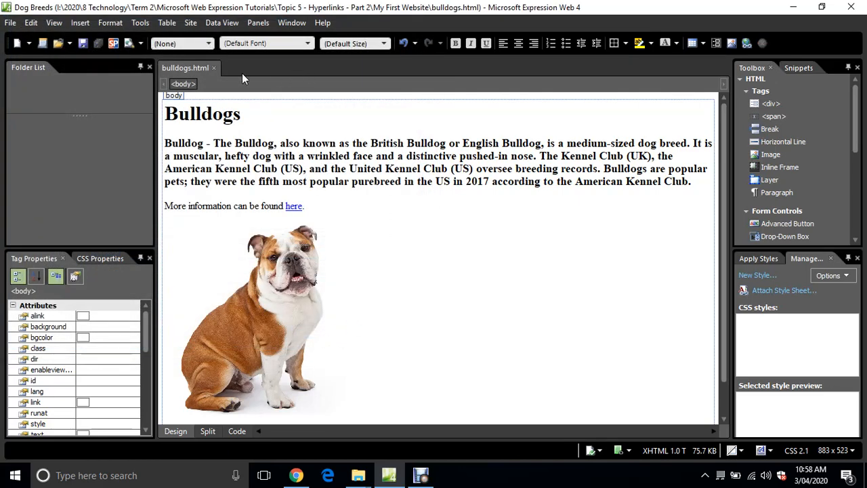
- Close bulldogs.html and open index.html from the My First Website folder
left_click(214, 69)
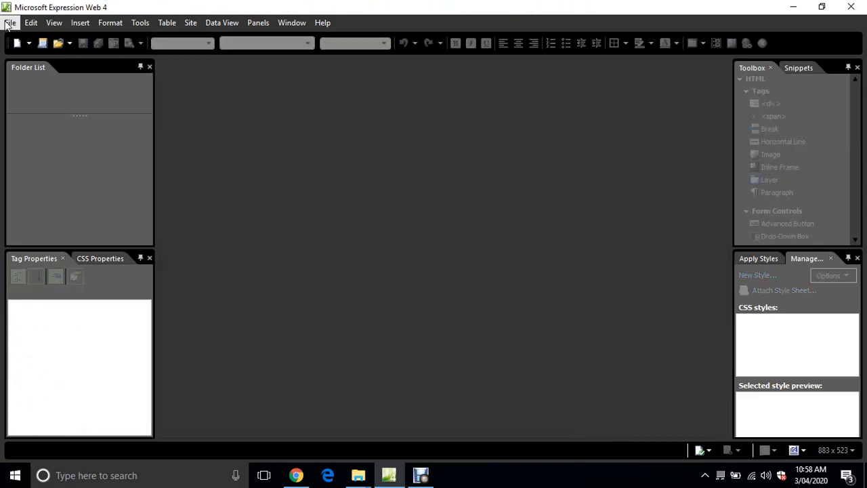
left_click(10, 22)
left_click(23, 49)
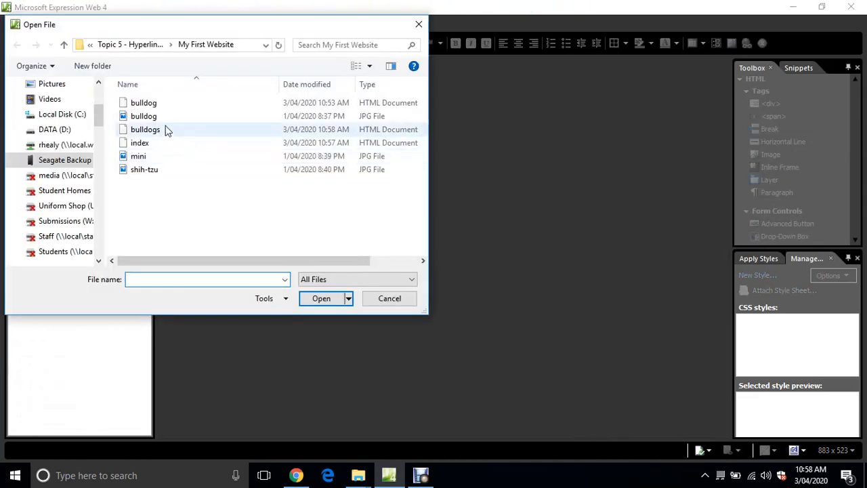
double_click(157, 143)
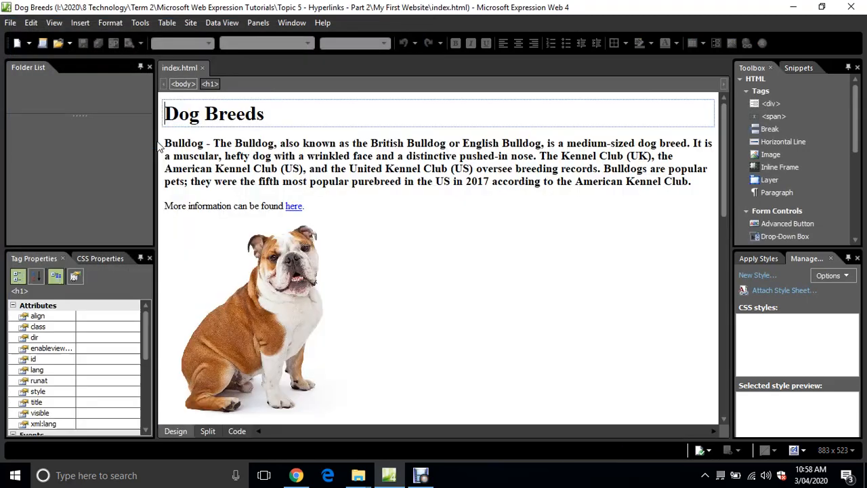
- Replace the main heading "Dog Breeds" with "Mini Foxies"
key("BackSpace")
key("BackSpace")
key("BackSpace")
key("BackSpace")
key("BackSpace")
key("BackSpace")
key("BackSpace")
key("BackSpace")
key("BackSpace")
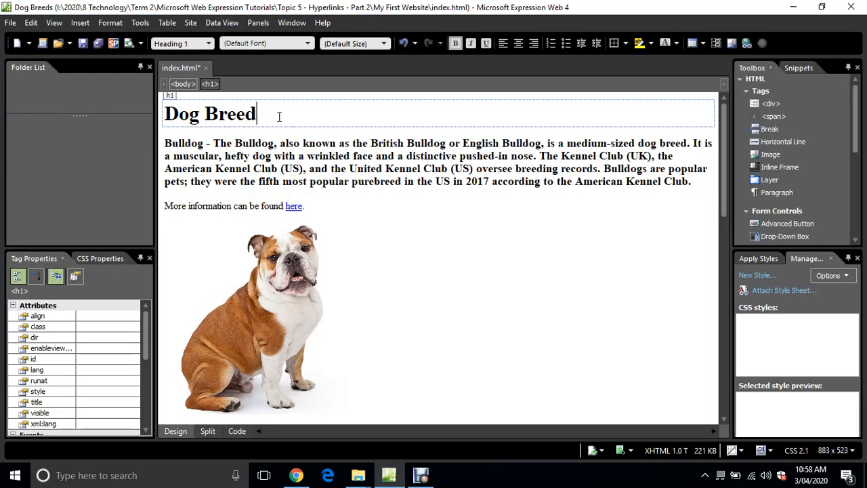
key("BackSpace")
type("Mini")
type(" Fozies")
key("BackSpace")
key("BackSpace")
key("BackSpace")
key("BackSpace")
type("xies")
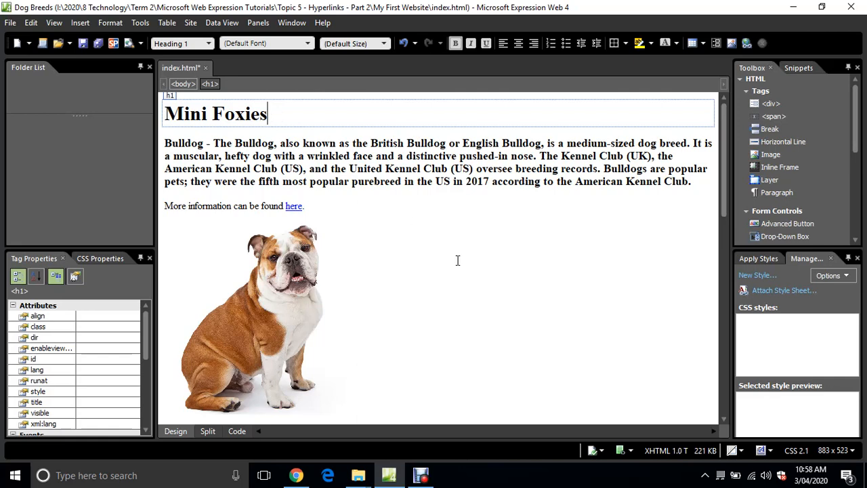
- Delete the whole Bulldog section, from its description through the "Go to Bulldogs page" line
scroll(457, 259, "down", 2)
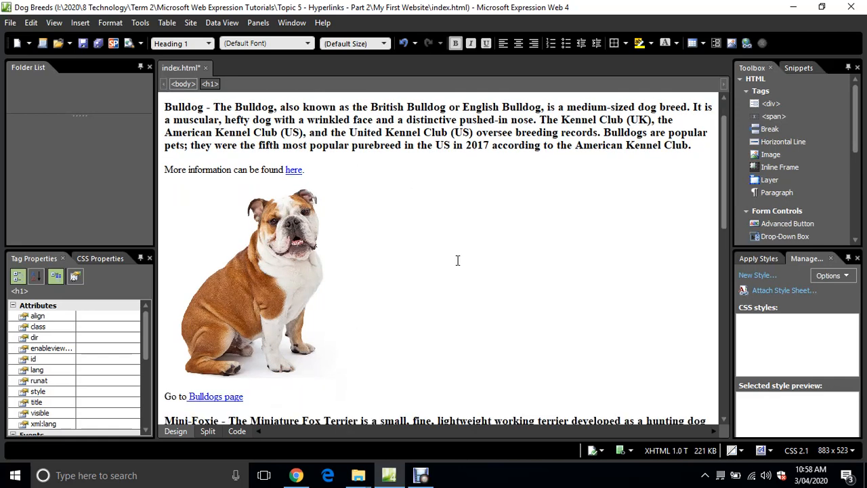
left_click(383, 356)
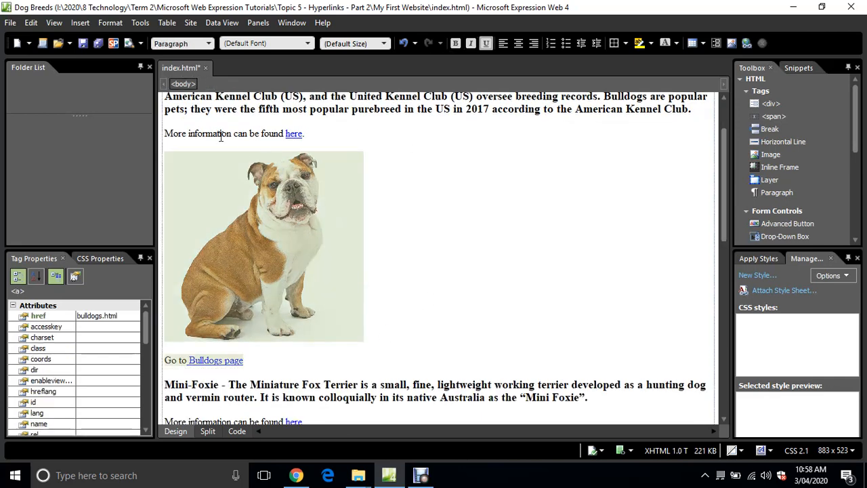
scroll(237, 135, "up", 1)
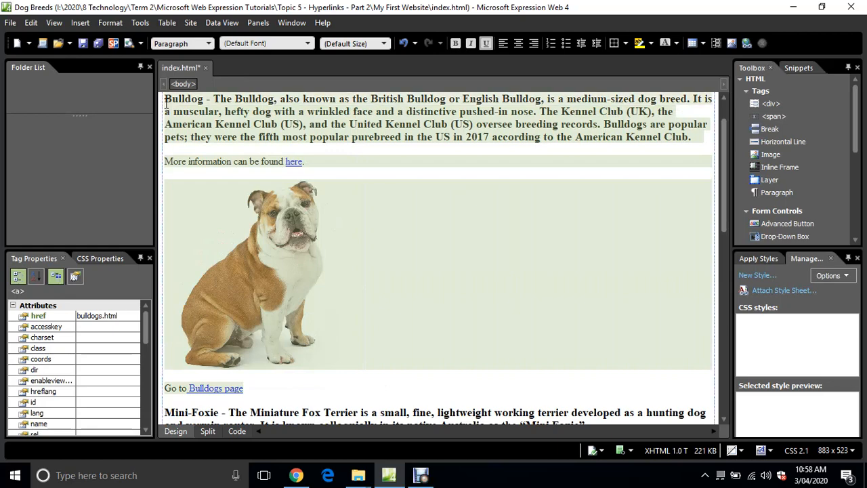
left_click(184, 85)
key("Delete")
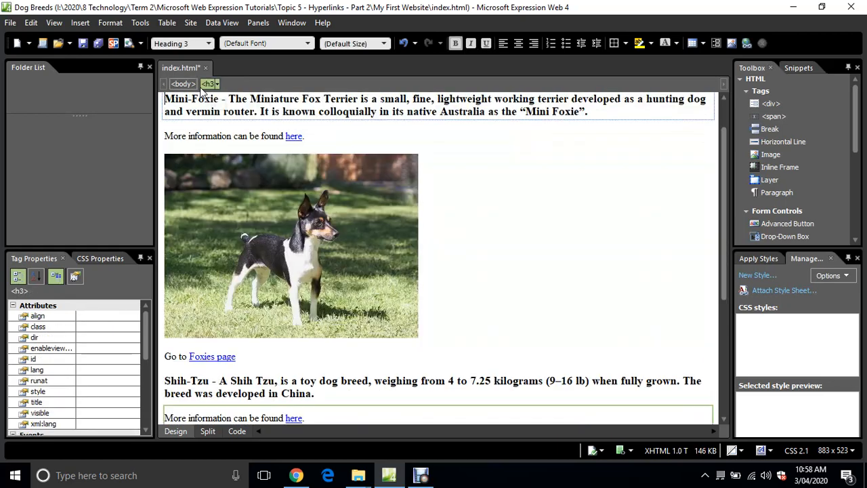
- Delete the whole Shih-Tzu section, from its description through the "Go to Shih-Tzu page" line
scroll(504, 223, "up", 1)
scroll(502, 223, "down", 6)
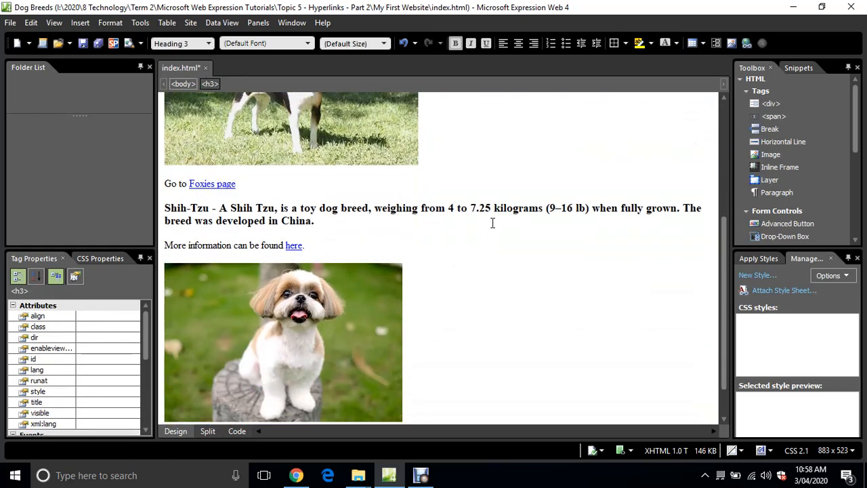
left_click_drag(166, 207, 446, 443)
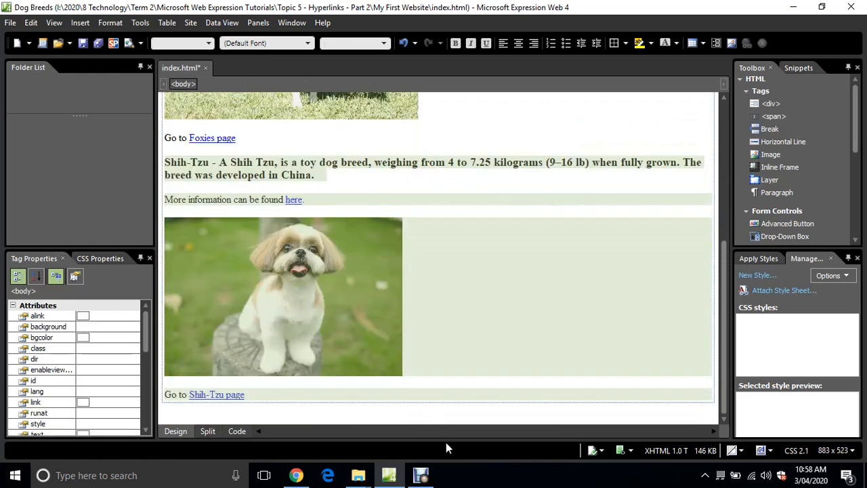
key("Delete")
- Remove the "Go to Foxies page" text below the Mini-Foxie picture
left_click(280, 393)
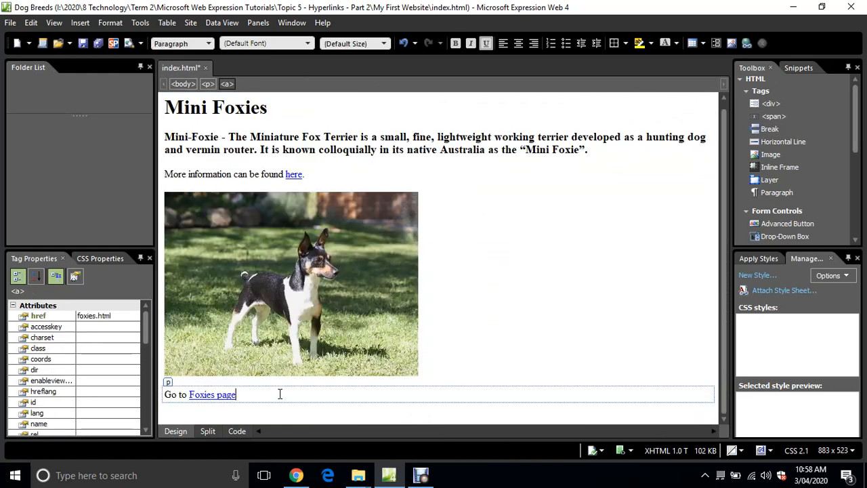
key("BackSpace")
key("BackSpace")
key("BackSpace")
key("BackSpace")
key("BackSpace")
key("BackSpace")
key("BackSpace")
key("BackSpace")
key("BackSpace")
key("BackSpace")
key("BackSpace")
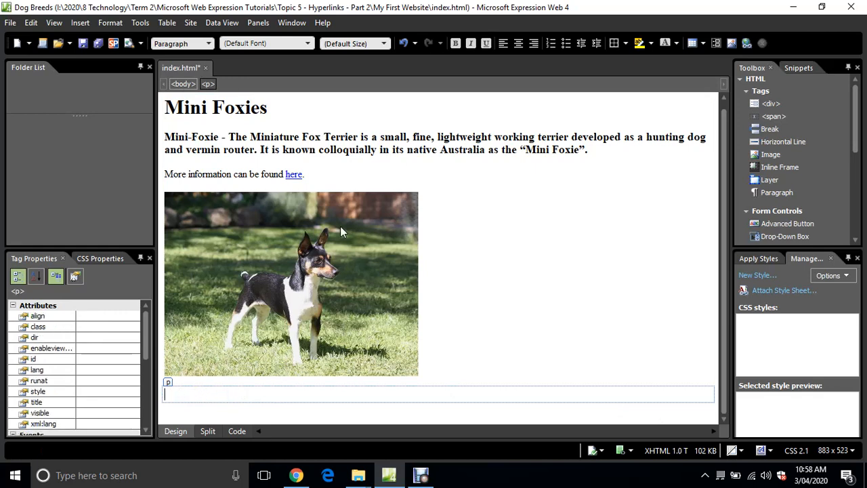
- Save the Mini Foxies page as foxies.html in the My First Website folder
left_click(11, 22)
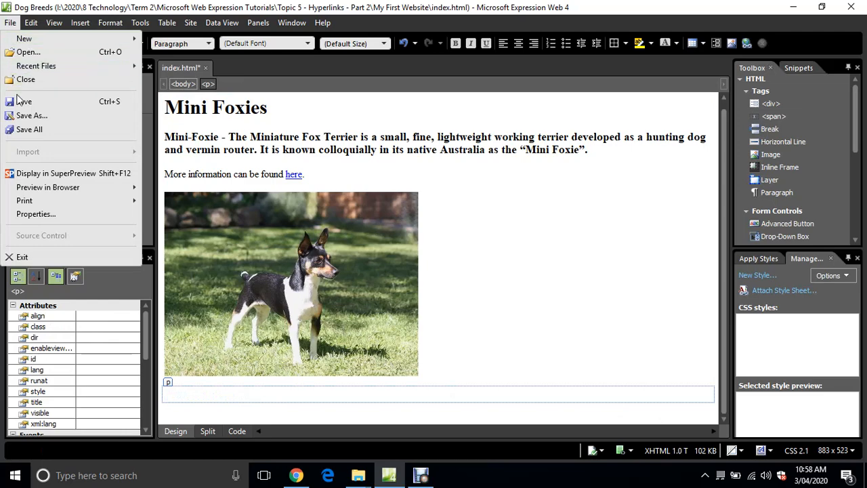
left_click(31, 117)
type("foxies.html")
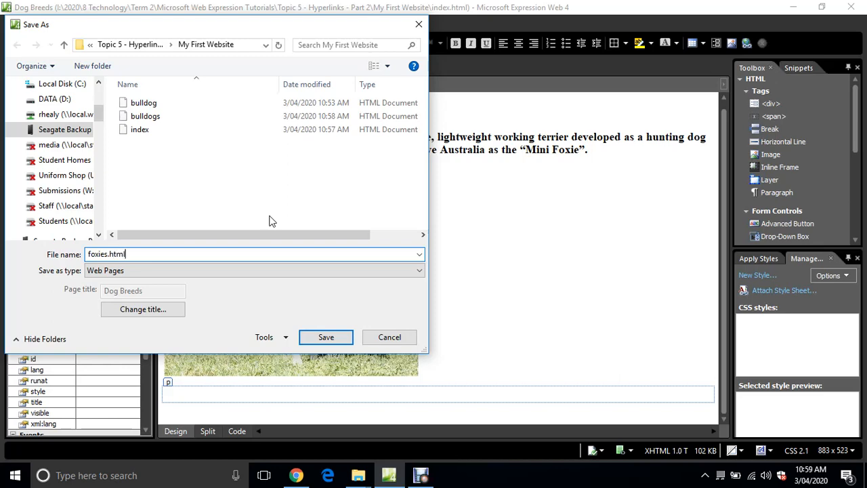
left_click(342, 336)
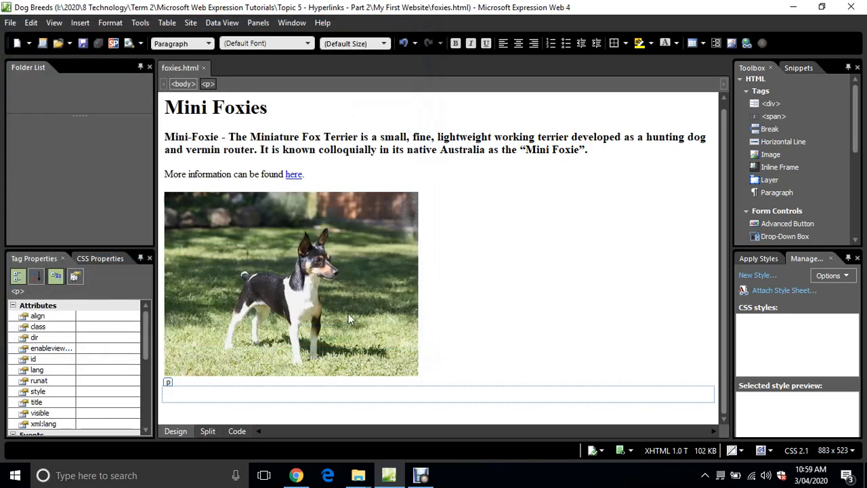
- Close foxies.html and reopen index.html from the My First Website folder
left_click(204, 68)
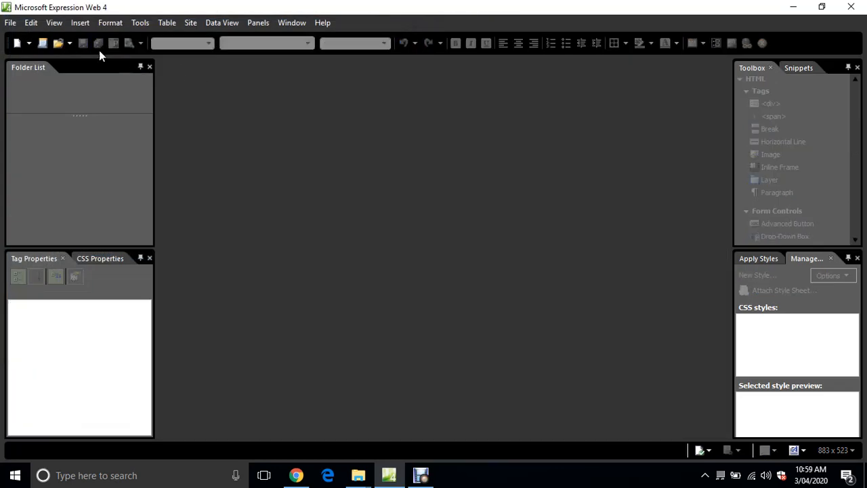
left_click(10, 23)
left_click(28, 52)
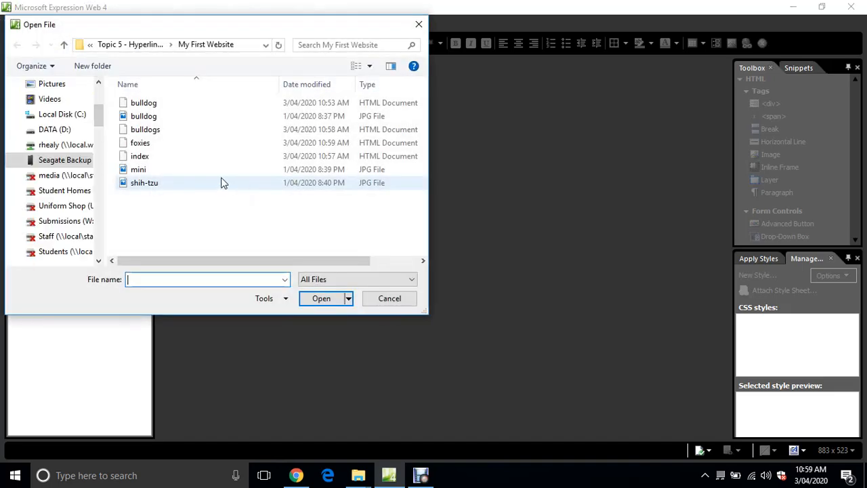
double_click(160, 159)
- Replace the main heading "Dog Breeds" with "Shih-Tzus"
left_click(277, 115)
key("BackSpace")
key("BackSpace")
key("BackSpace")
key("BackSpace")
key("BackSpace")
key("BackSpace")
key("BackSpace")
key("BackSpace")
key("BackSpace")
key("BackSpace")
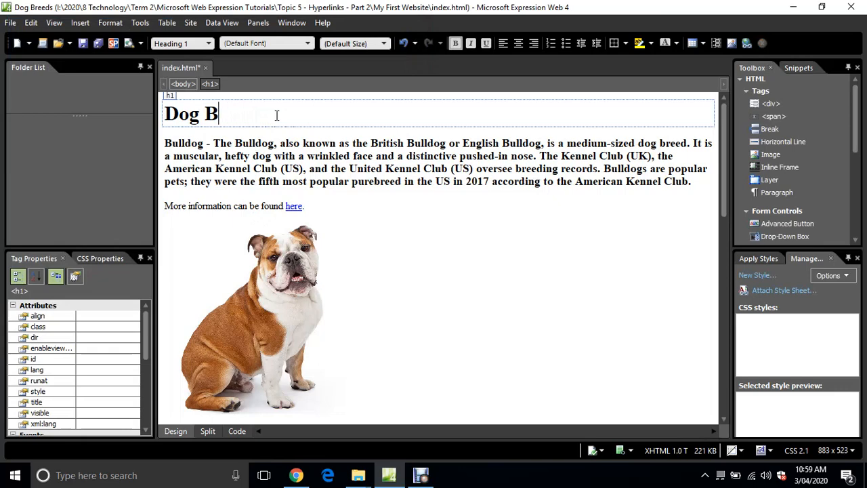
type("Shi")
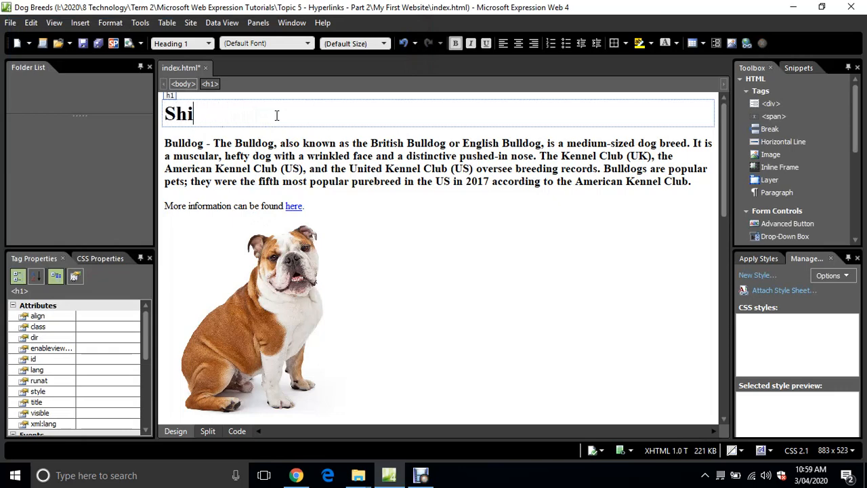
type("h-Tzus")
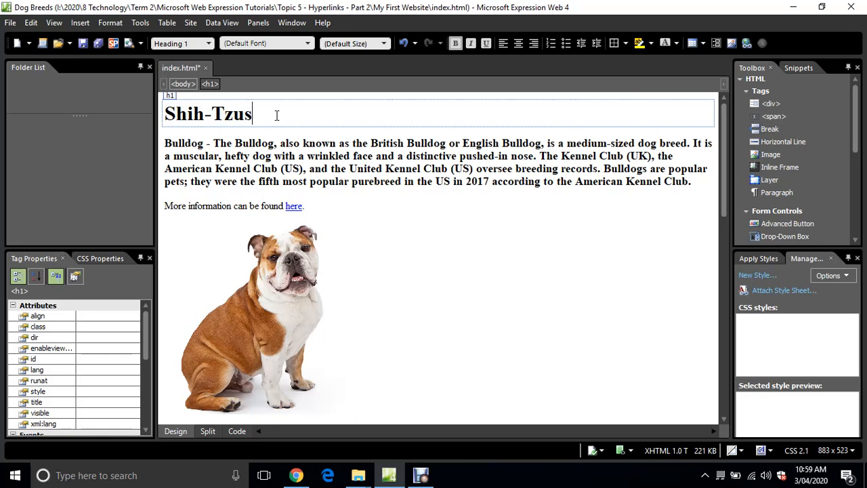
- Delete the Bulldog and Mini-Foxie sections between the main heading and the Shih-Tzu description
scroll(354, 305, "down", 1)
scroll(352, 301, "up", 1)
mouse_move(166, 144)
left_mouse_down()
mouse_move(237, 421)
mouse_move(243, 142)
mouse_move(258, 136)
left_mouse_up()
key("Delete")
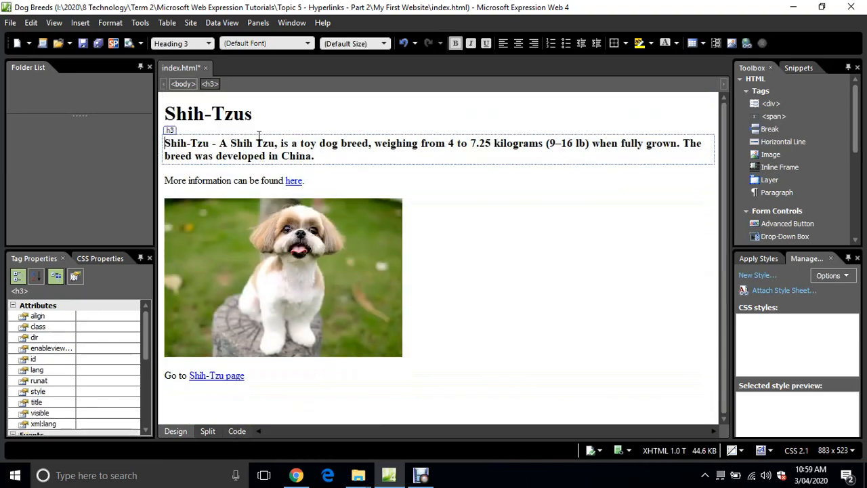
- Remove the "Go to Shih-Tzu page" text below the Shih-Tzu picture
left_click(257, 377)
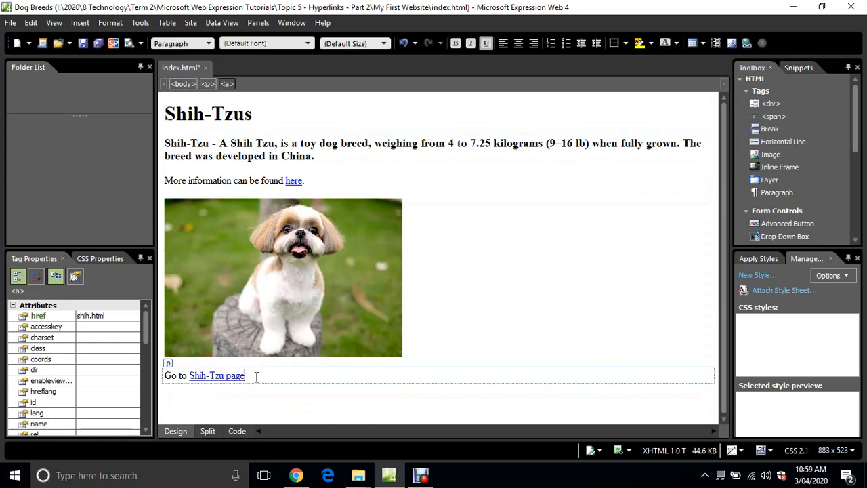
key("BackSpace")
key("BackSpace")
key("BackSpace")
key("BackSpace")
key("BackSpace")
key("BackSpace")
key("BackSpace")
key("BackSpace")
key("BackSpace")
key("BackSpace")
key("BackSpace")
key("BackSpace")
key("BackSpace")
key("BackSpace")
key("BackSpace")
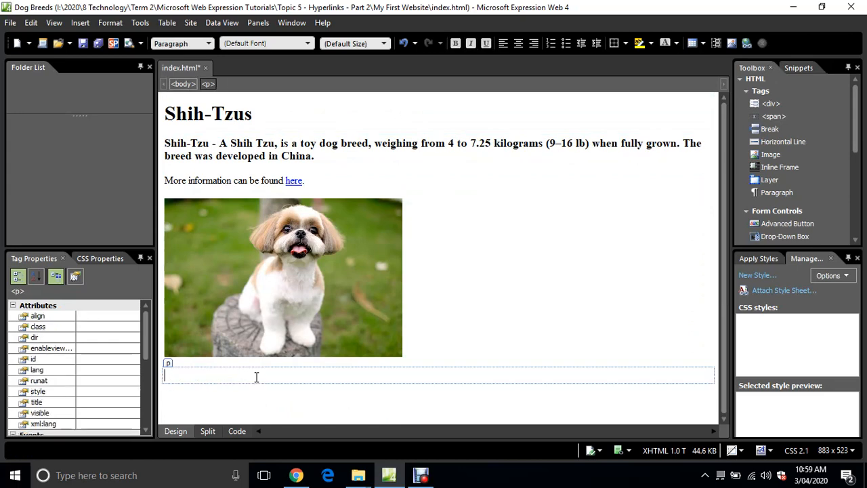
- Save the Shih-Tzus page as shih.html in the My First Website folder and close it
left_click(10, 23)
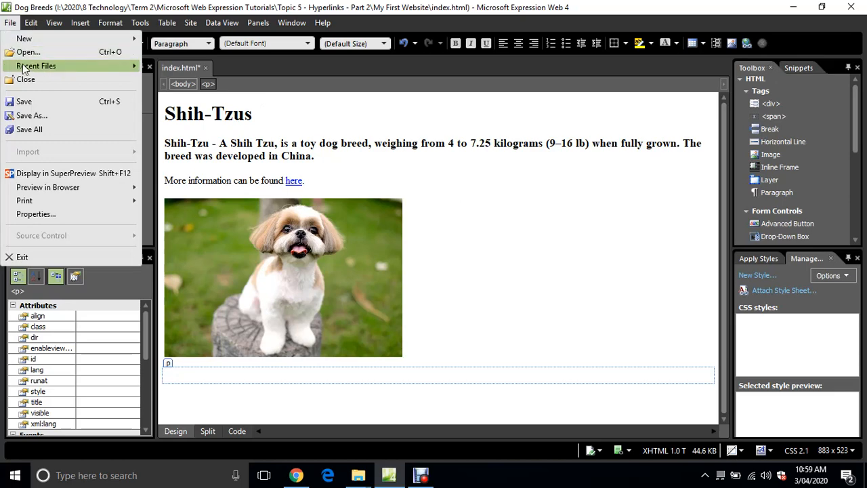
left_click(34, 114)
type("s")
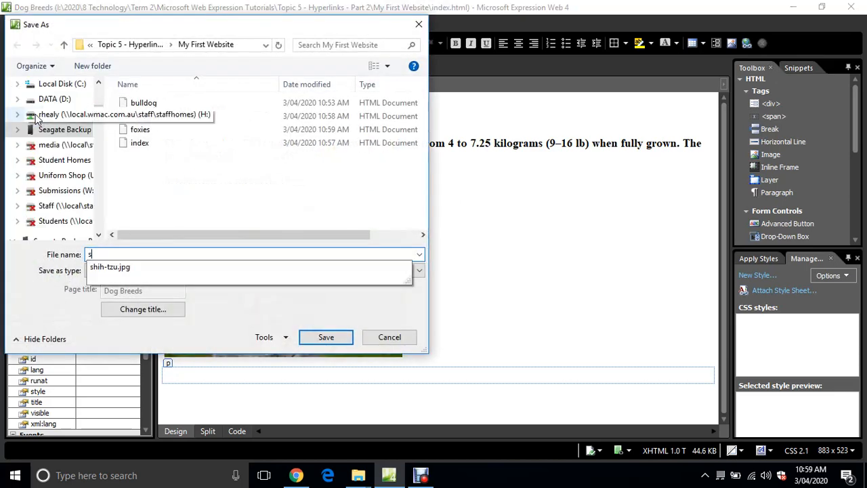
type("hih.html")
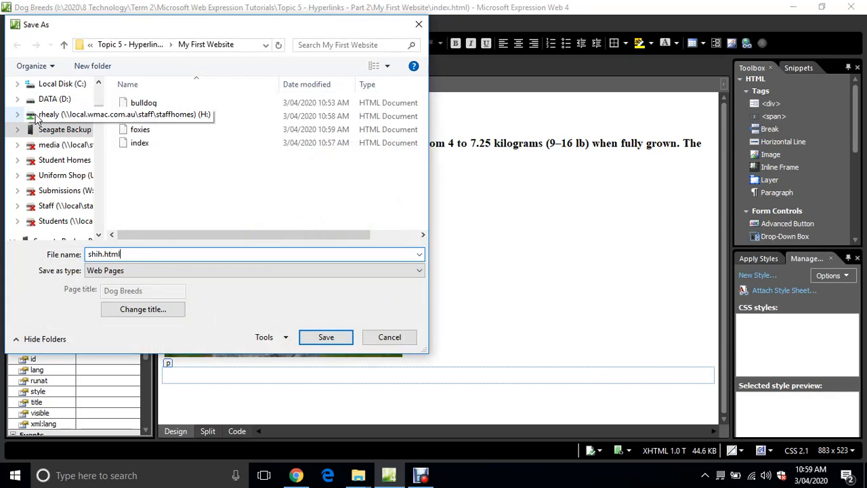
left_click(328, 337)
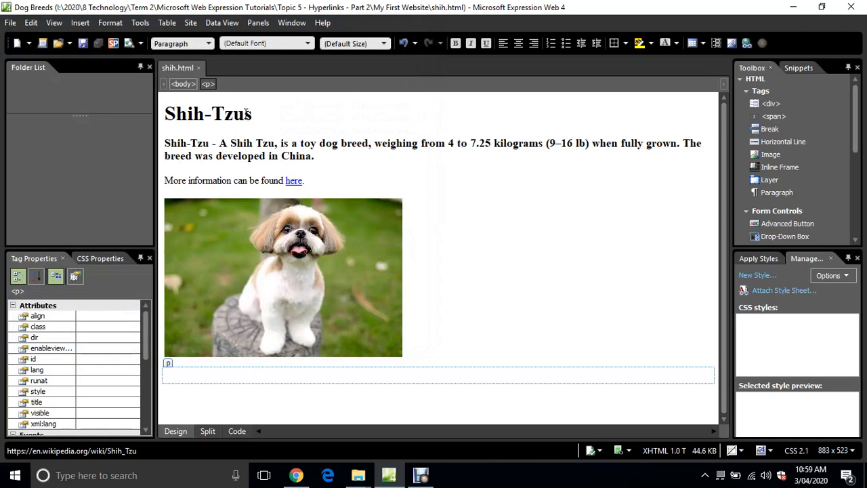
left_click(199, 69)
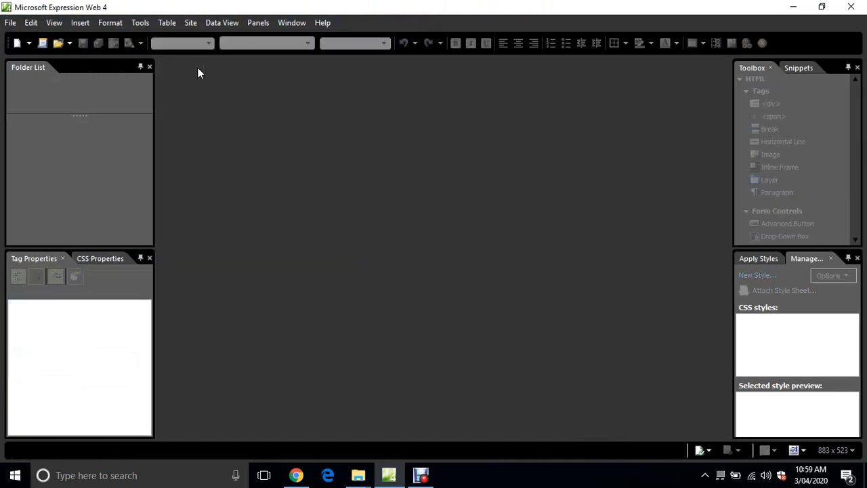
- Switch to the My First Website folder in File Explorer
left_click(359, 475)
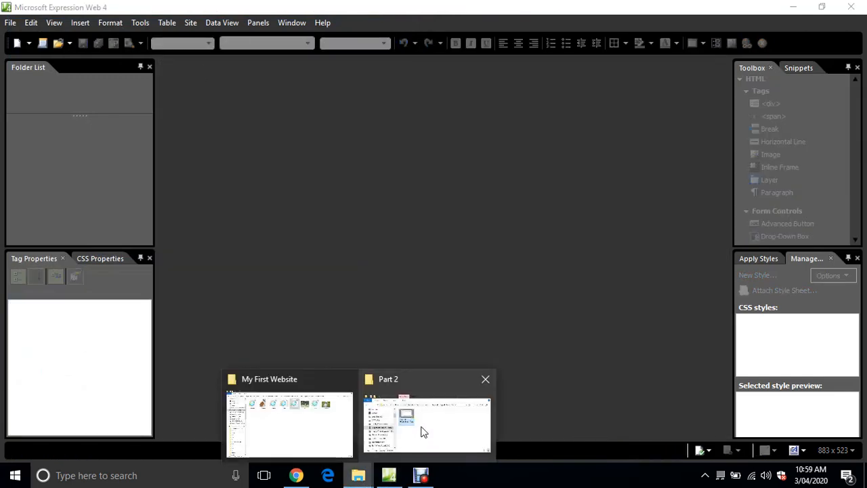
left_click(422, 427)
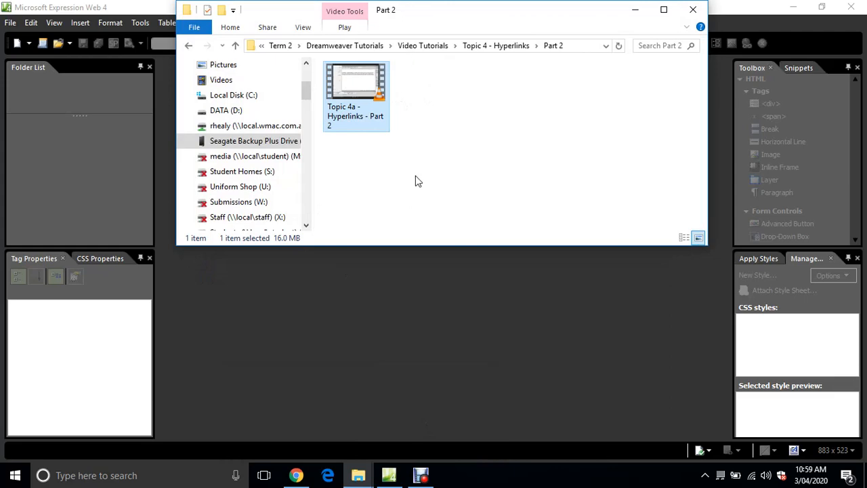
left_click(364, 471)
left_click(343, 435)
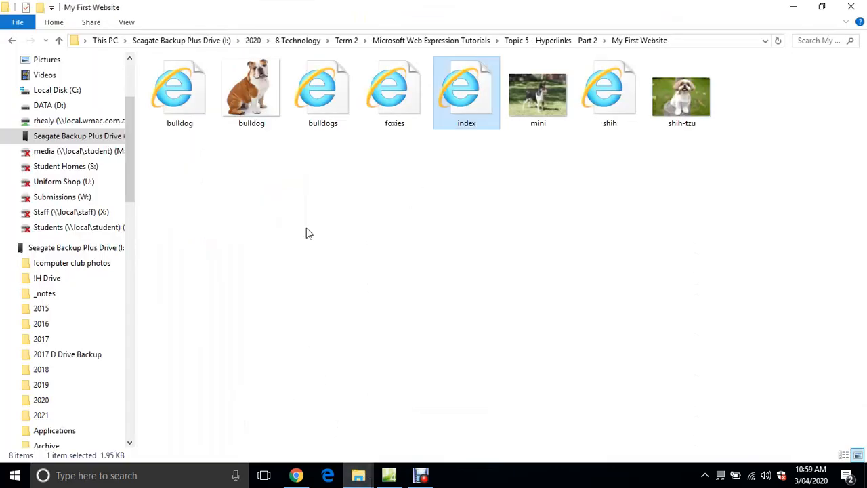
right_click(466, 95)
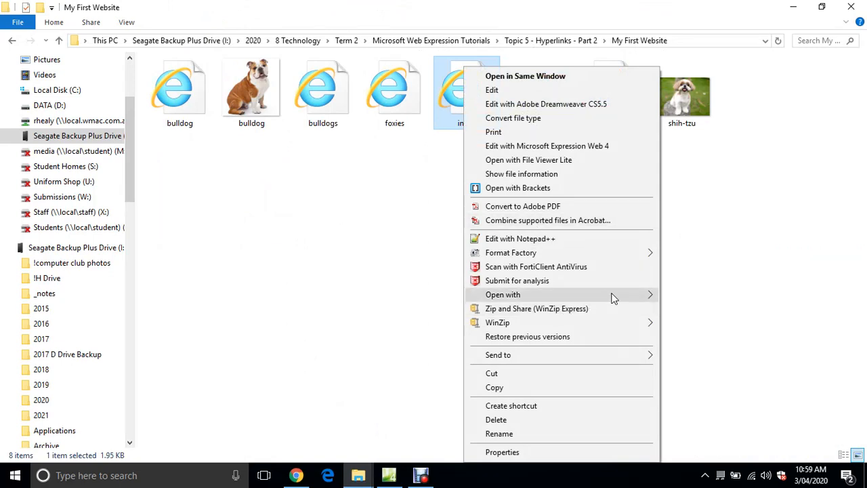
mouse_move(613, 298)
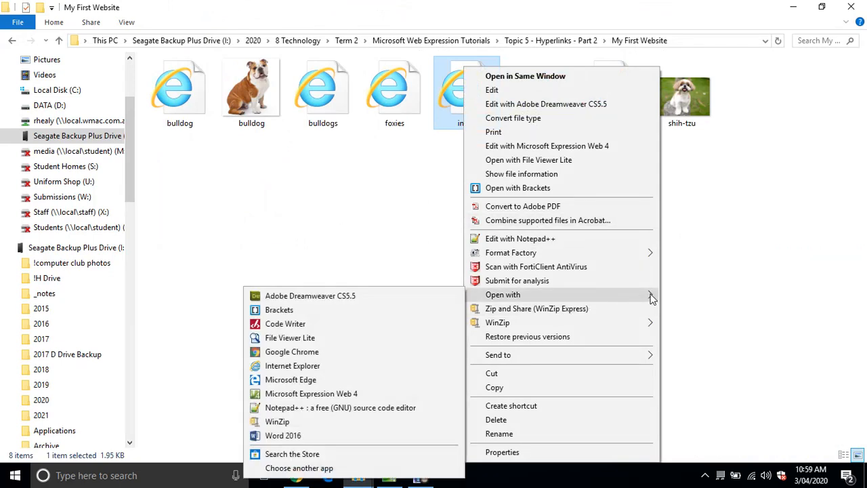
left_click(367, 366)
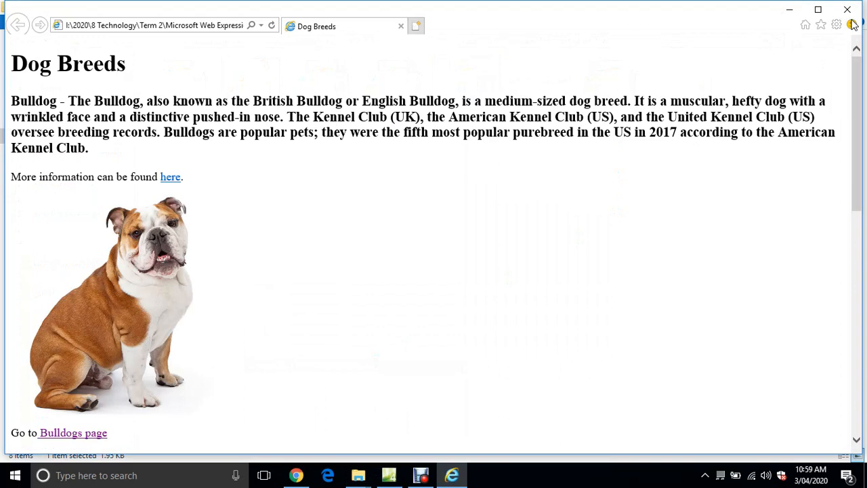
left_click(848, 9)
- Open the index page from the My First Website folder in Google Chrome
right_click(466, 98)
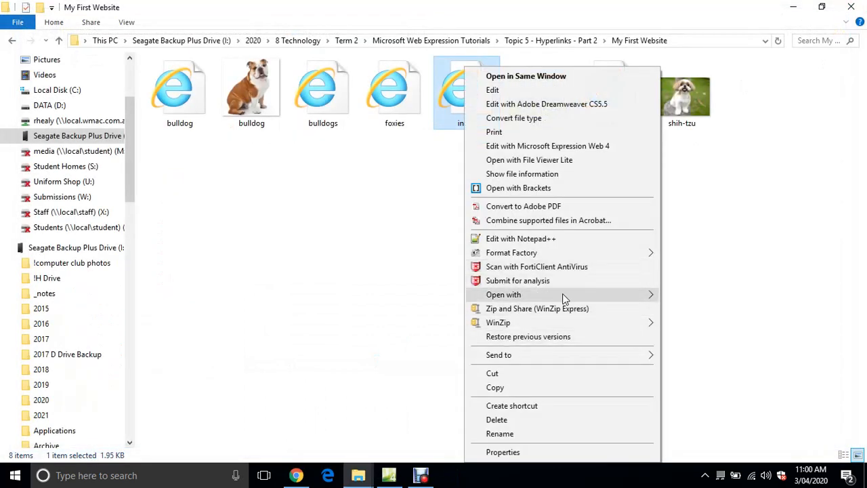
mouse_move(578, 295)
left_click(332, 354)
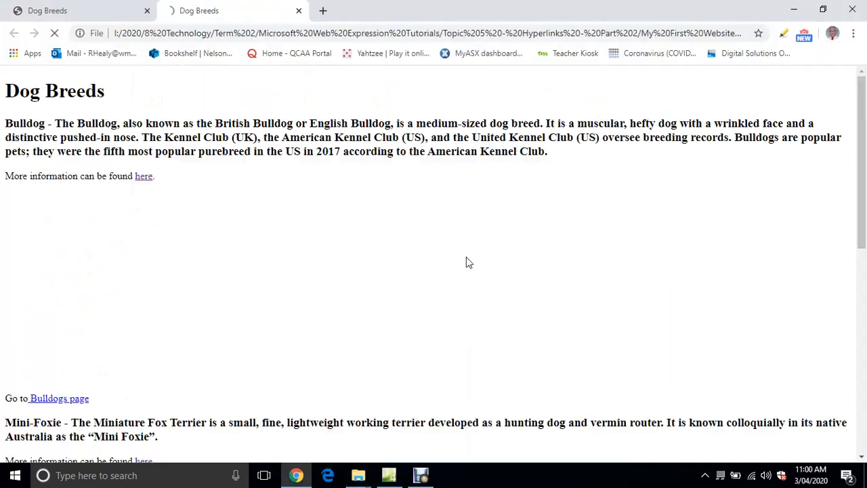
- Test the "Bulldogs page" link below the bulldog picture and return to the Dog Breeds index page
scroll(282, 246, "down", 1)
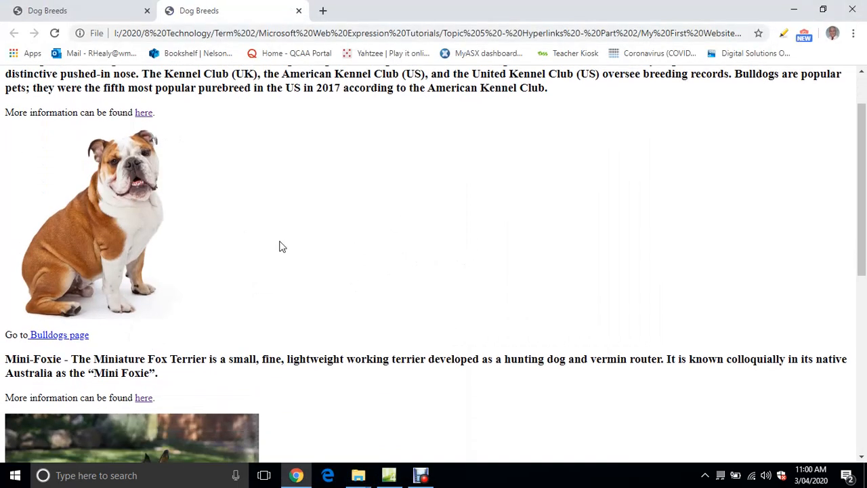
left_click(69, 339)
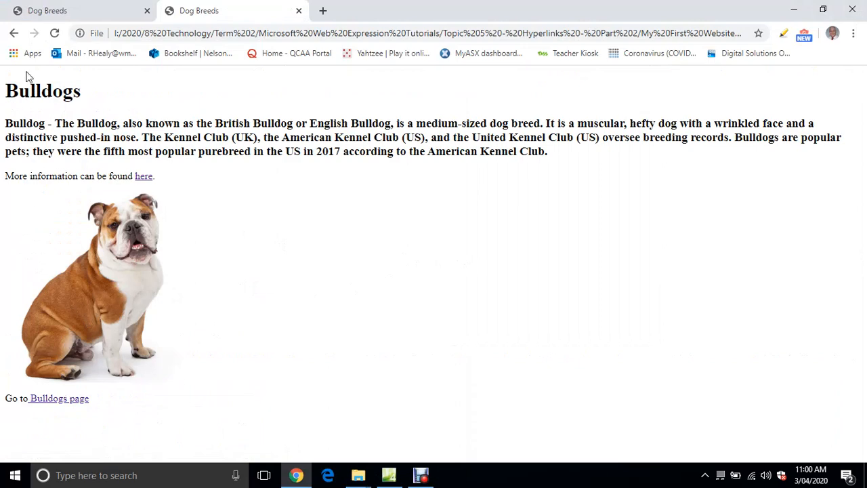
left_click(14, 32)
- Test the "Foxies page" link below the Mini-Foxie picture and return to the Dog Breeds index page
scroll(168, 263, "down", 5)
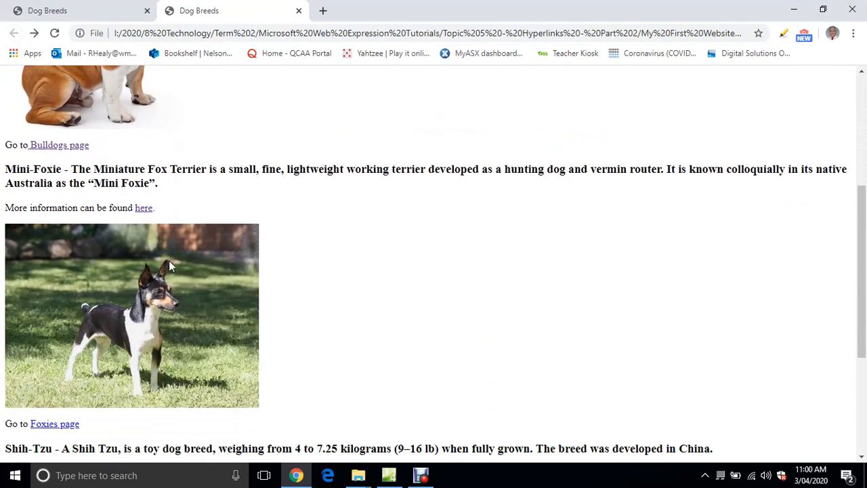
left_click(57, 298)
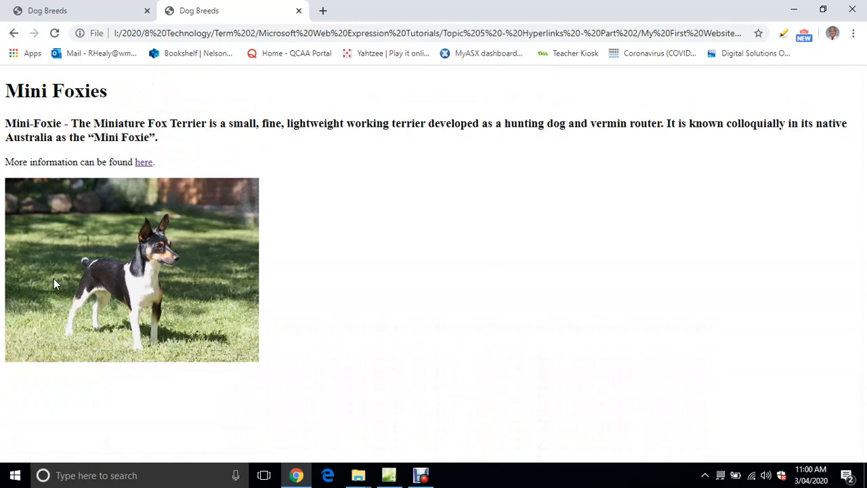
left_click(14, 33)
- Test the "Shih-Tzu page" link below the Shih-Tzu picture and return to the Dog Breeds index page
scroll(92, 271, "down", 2)
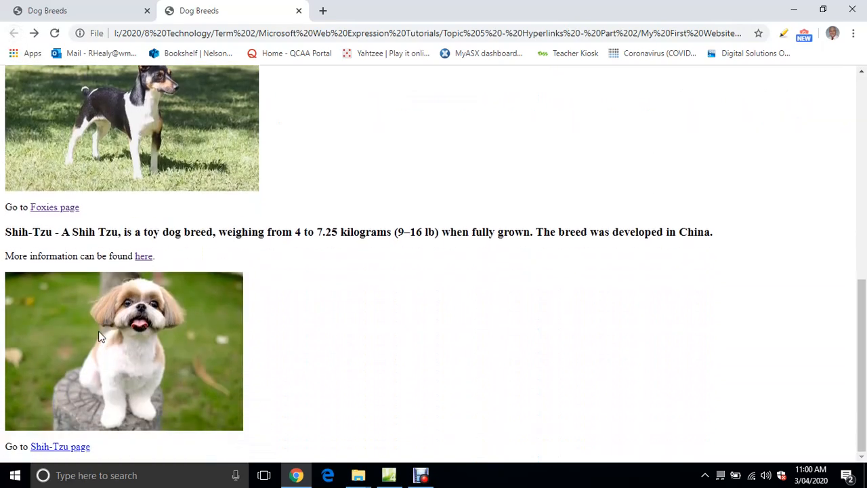
left_click(76, 448)
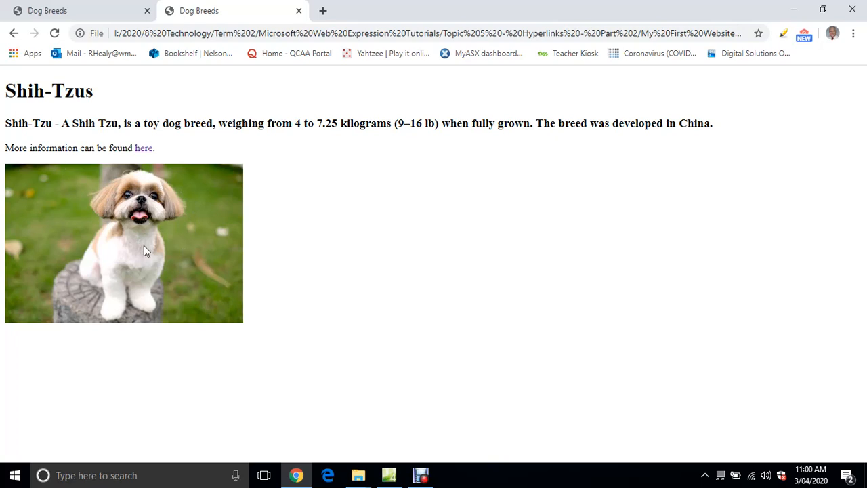
left_click(14, 33)
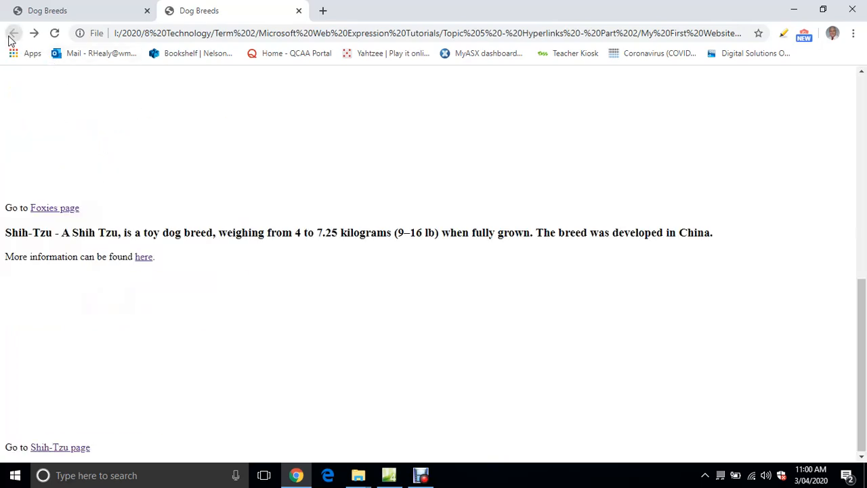